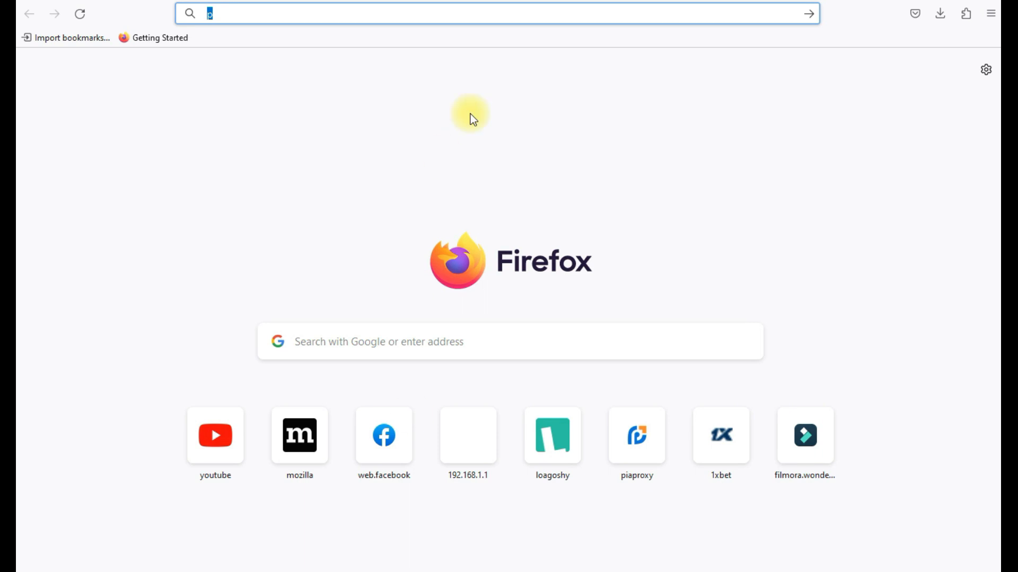
Search the web for 'pdf to word converter' from the Firefox address bar.
click(260, 15)
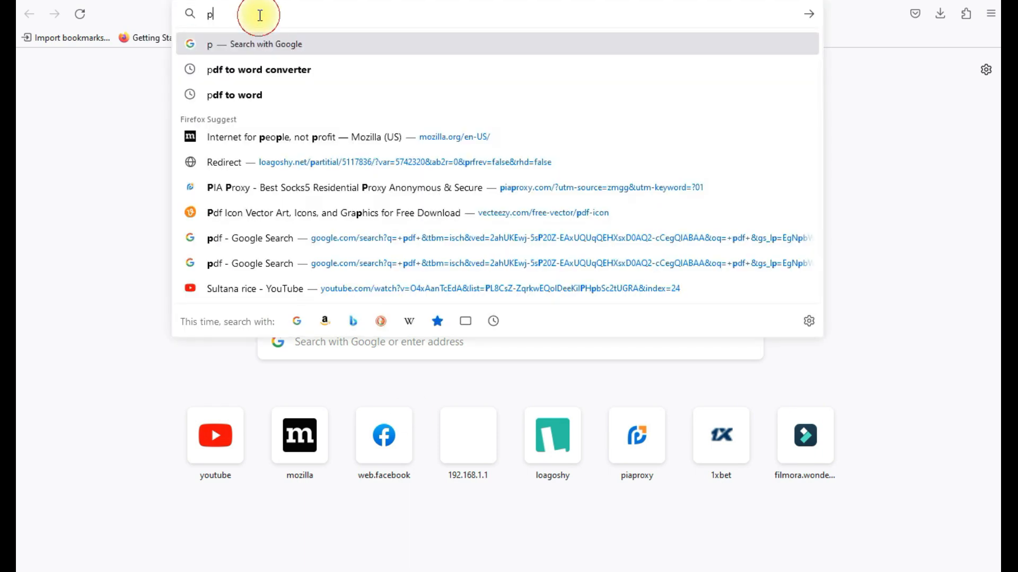
key(BackSpace)
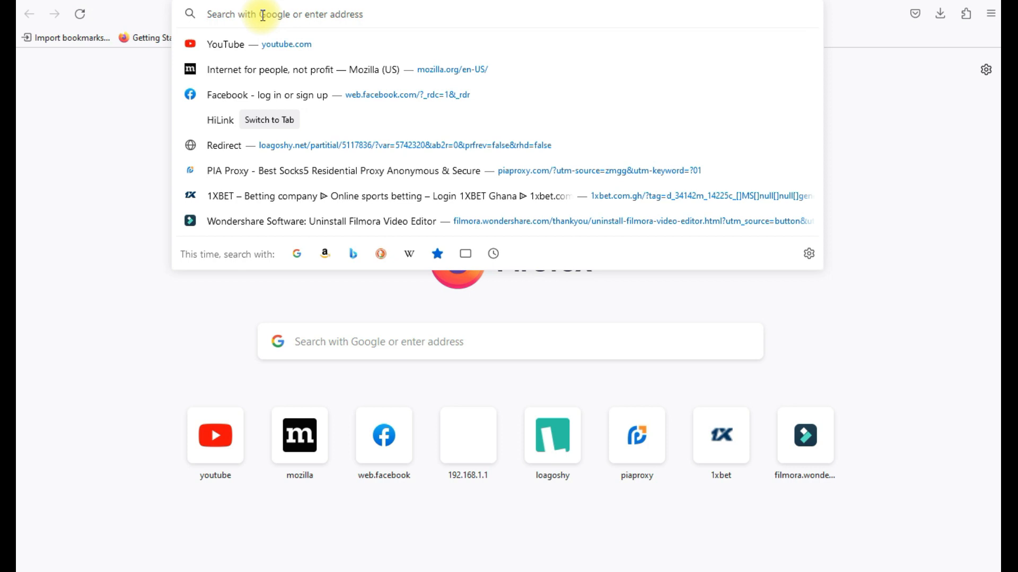
text(pdf)
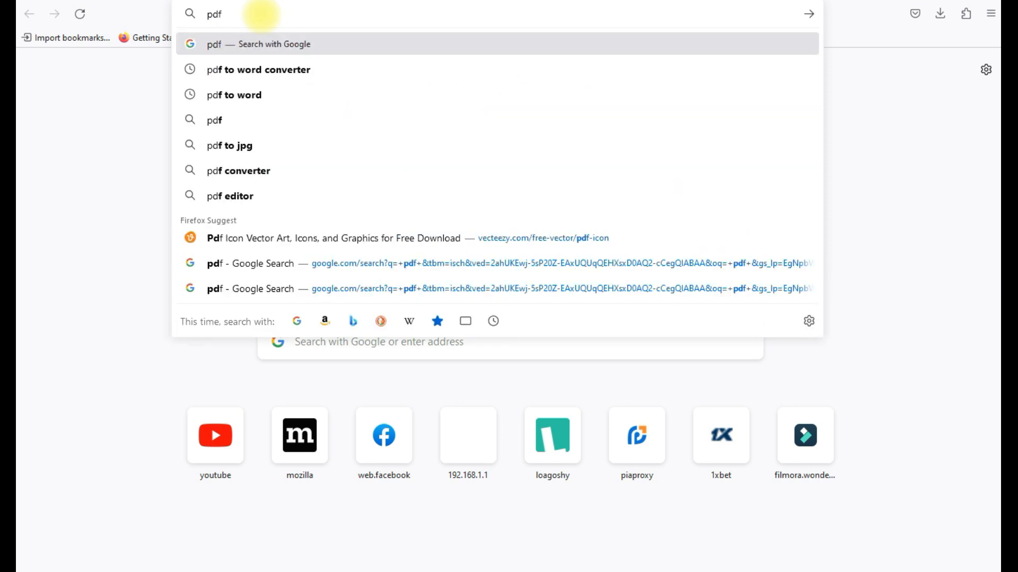
text( to)
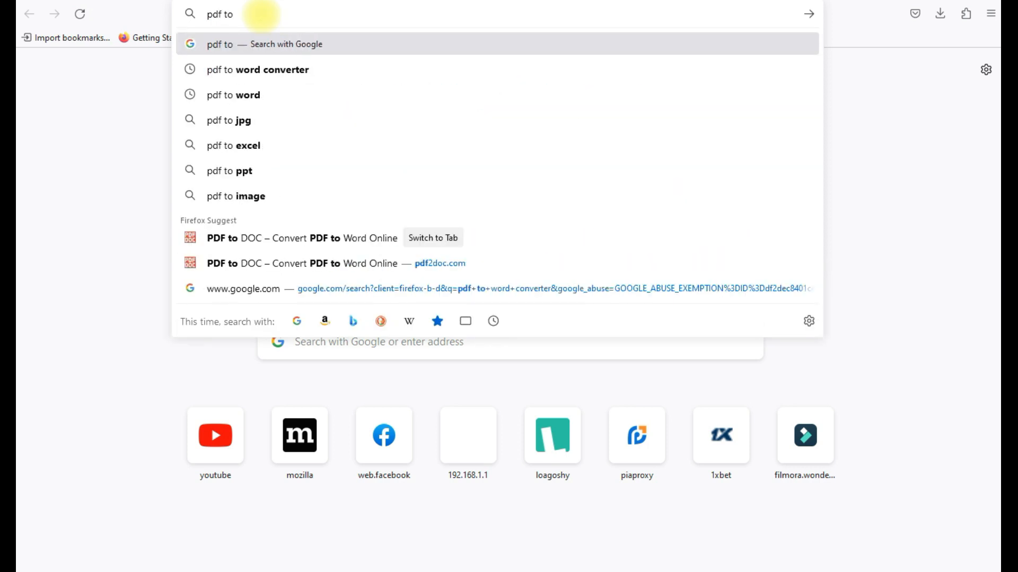
text( word c)
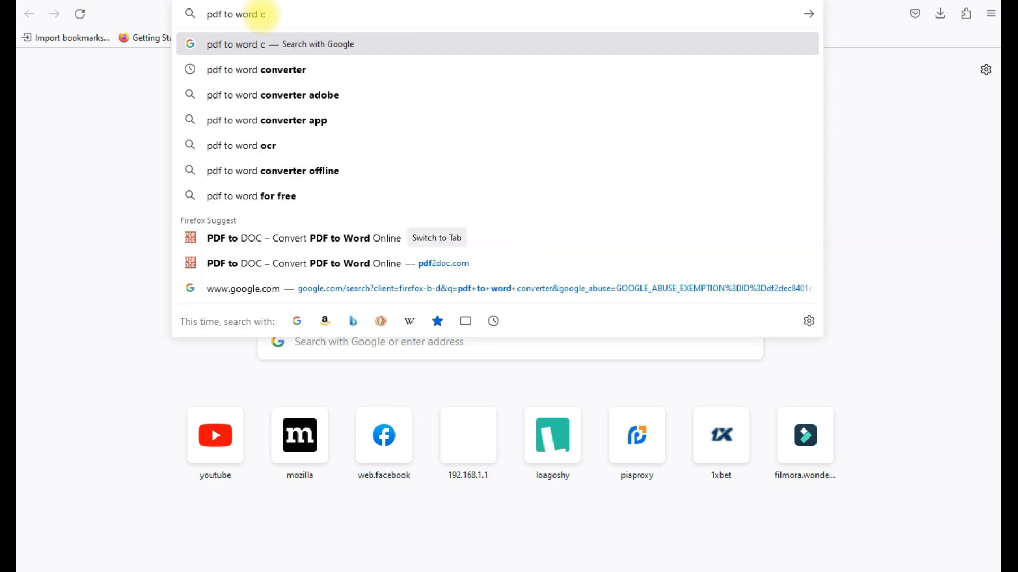
text(onver)
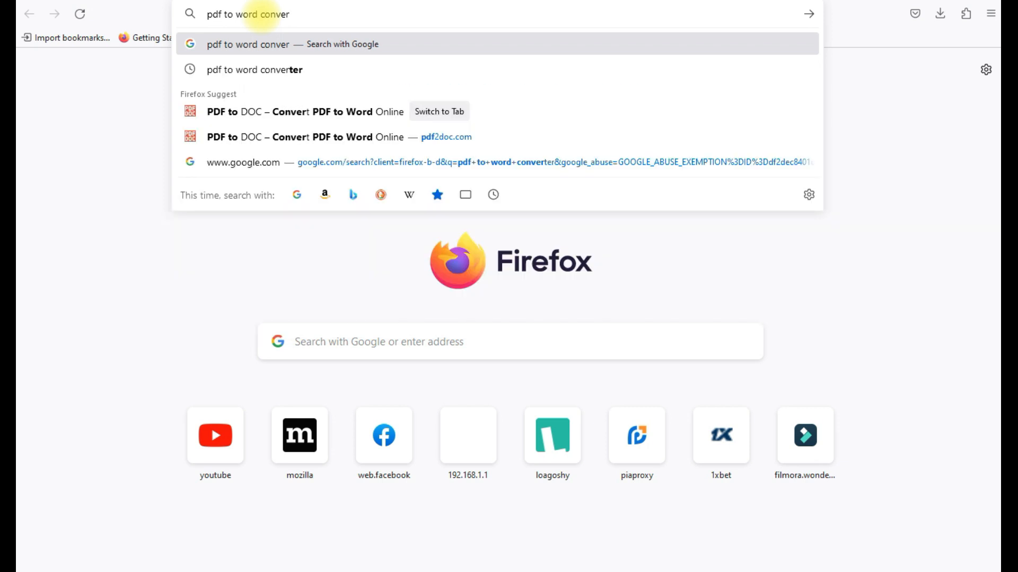
click(289, 72)
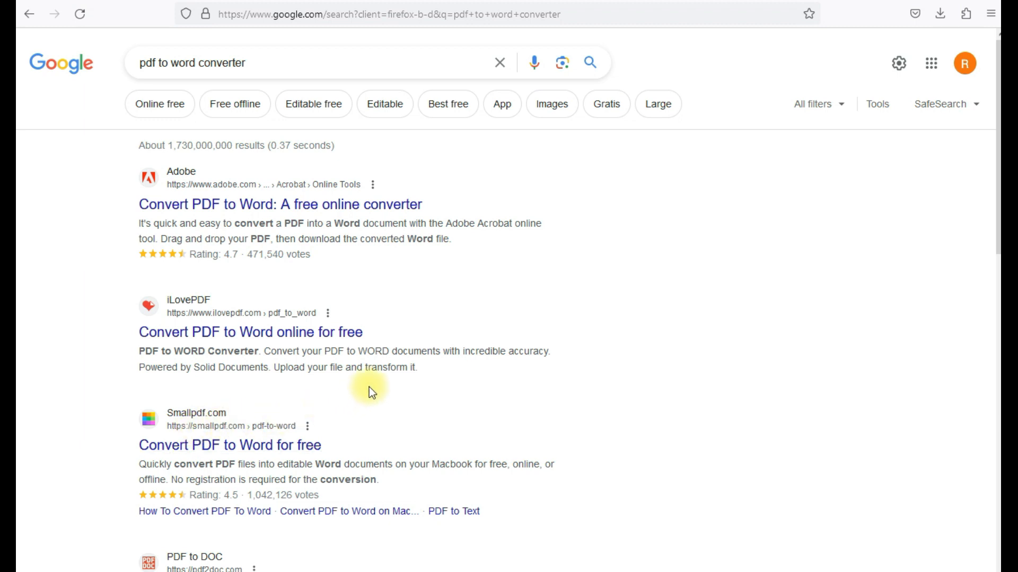
Scroll the results and open the pdf2doc.com 'PDF to DOC – Convert PDF to Word Online' page.
scroll(369, 387, down, 1)
scroll(374, 390, down, 2)
scroll(364, 300, down, 3)
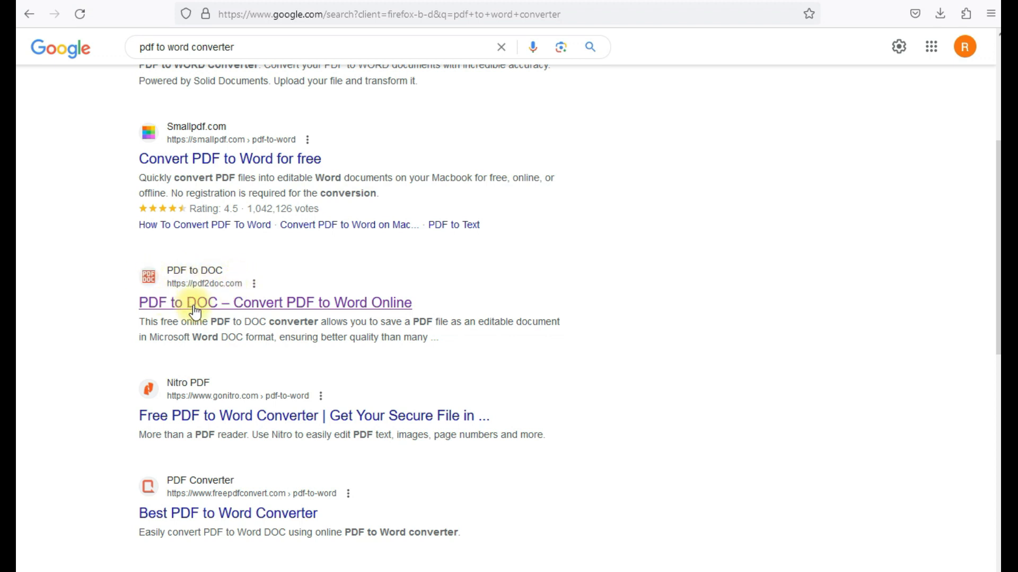
click(268, 301)
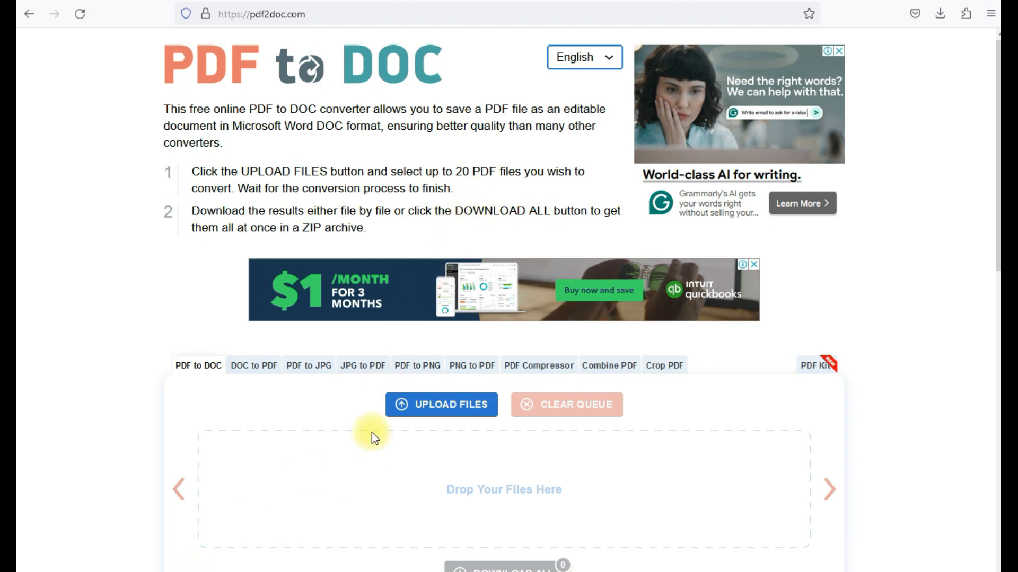
Upload Chicago University.pdf from the Desktop to pdf2doc.com for conversion.
click(440, 408)
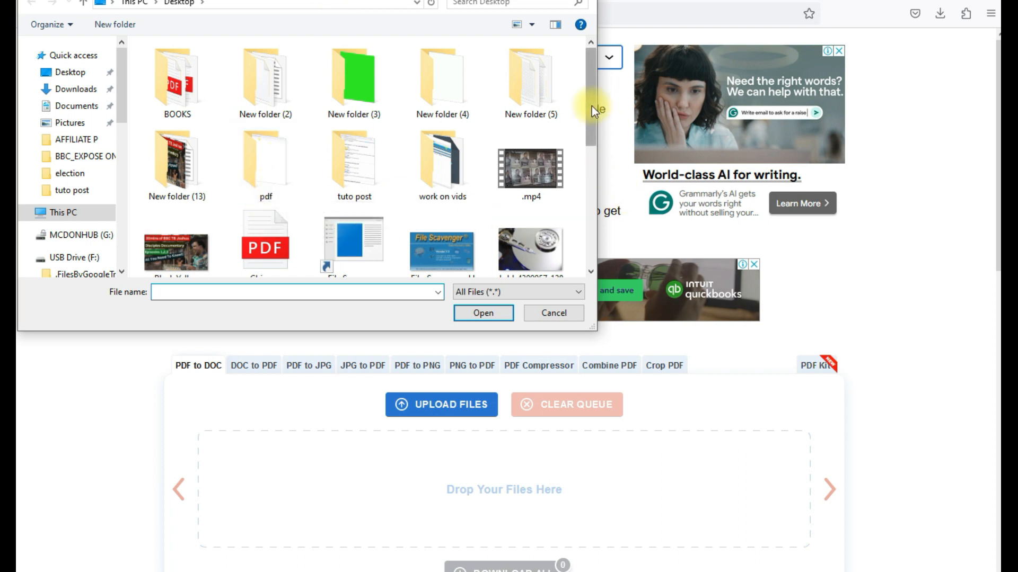
click(73, 72)
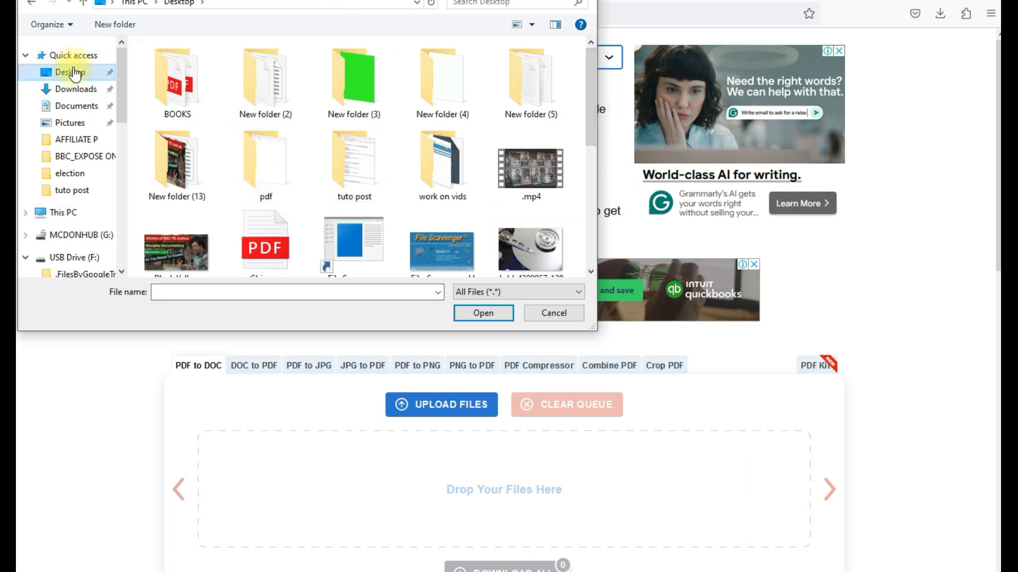
drag(590, 97, 594, 127)
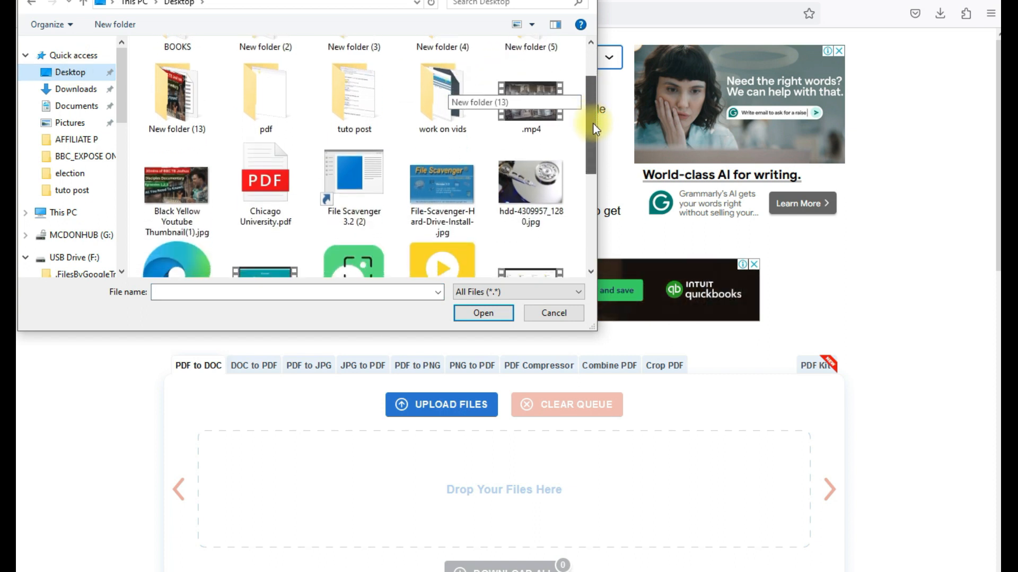
click(264, 171)
double_click(265, 171)
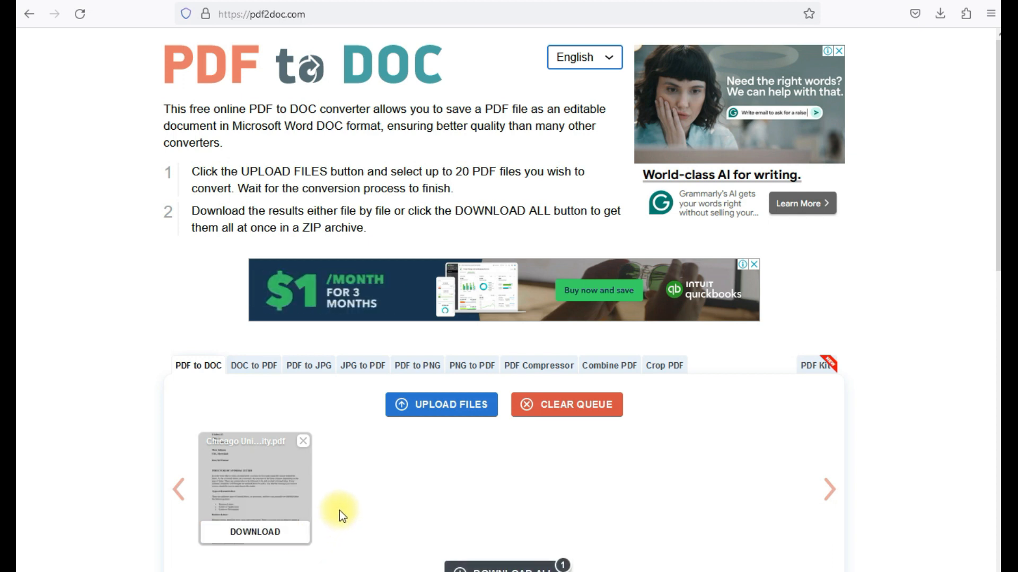
scroll(575, 517, down, 3)
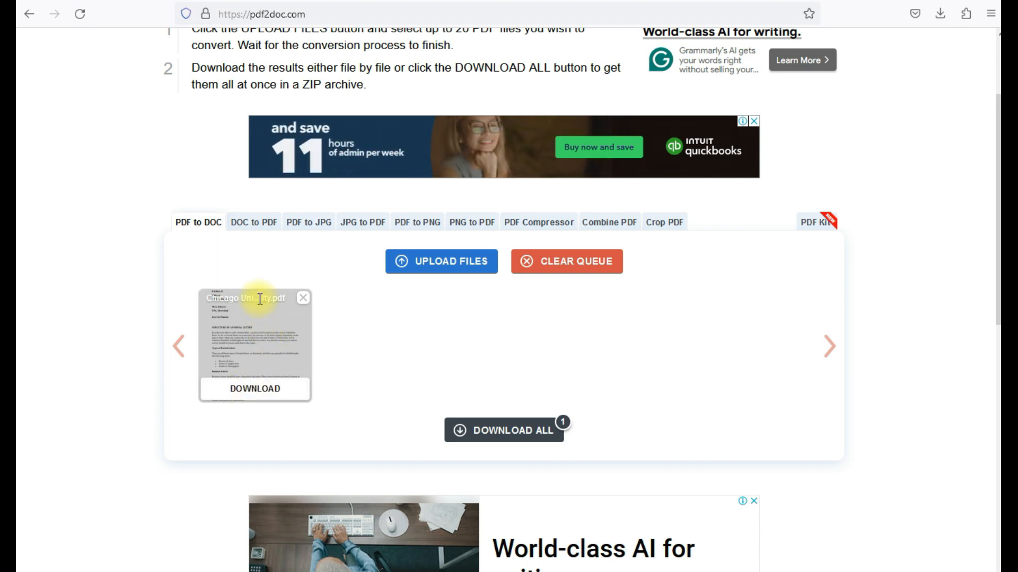
scroll(261, 297, up, 3)
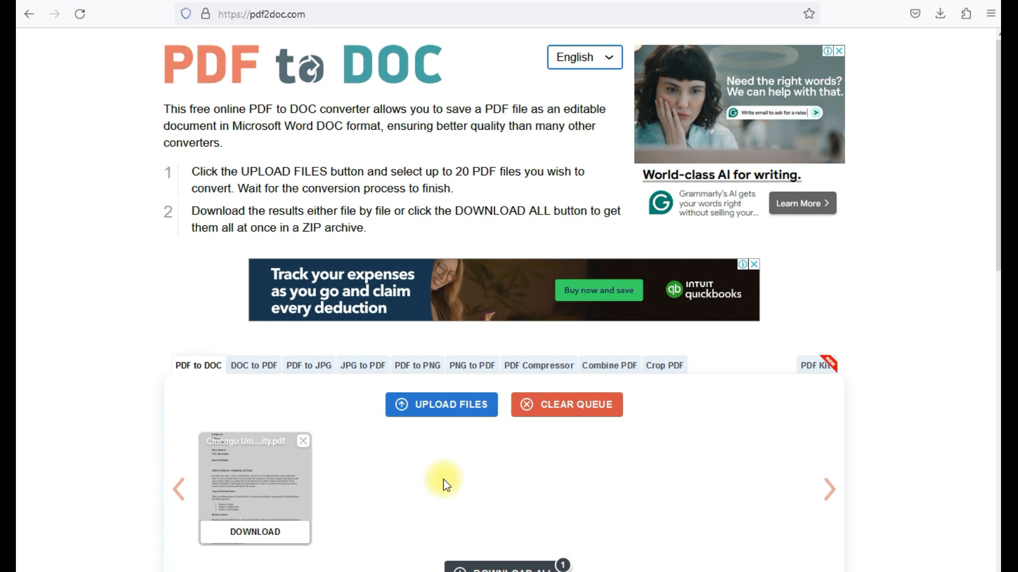
scroll(443, 461, down, 3)
scroll(435, 431, up, 1)
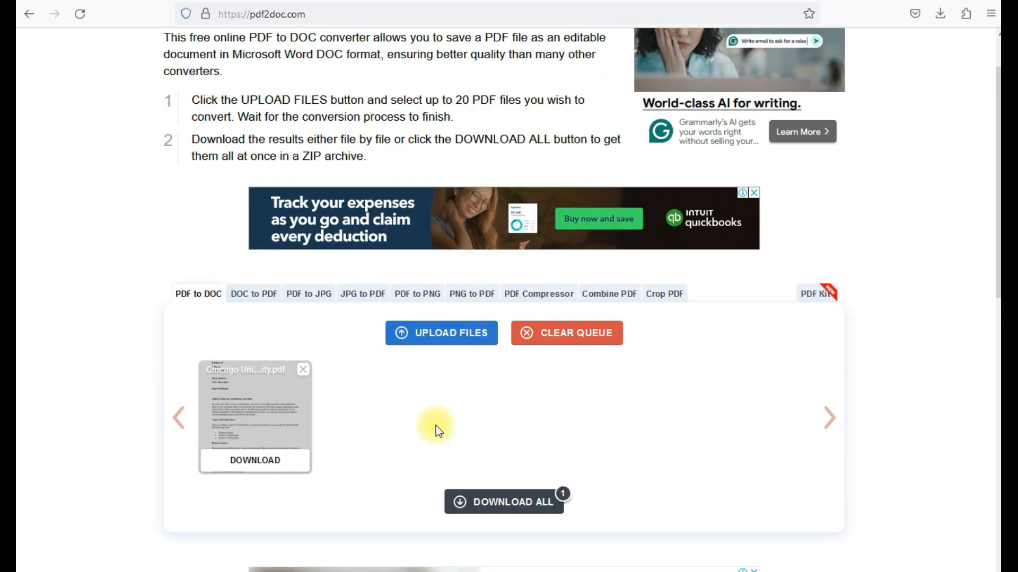
Download the converted Chicago University(1).doc and copy it in the Downloads folder.
click(255, 462)
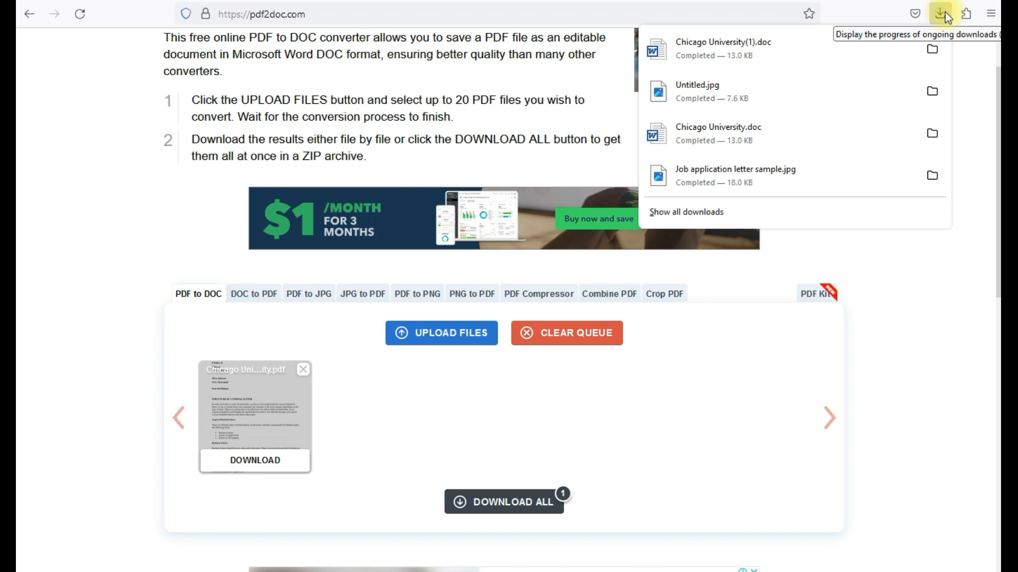
click(932, 48)
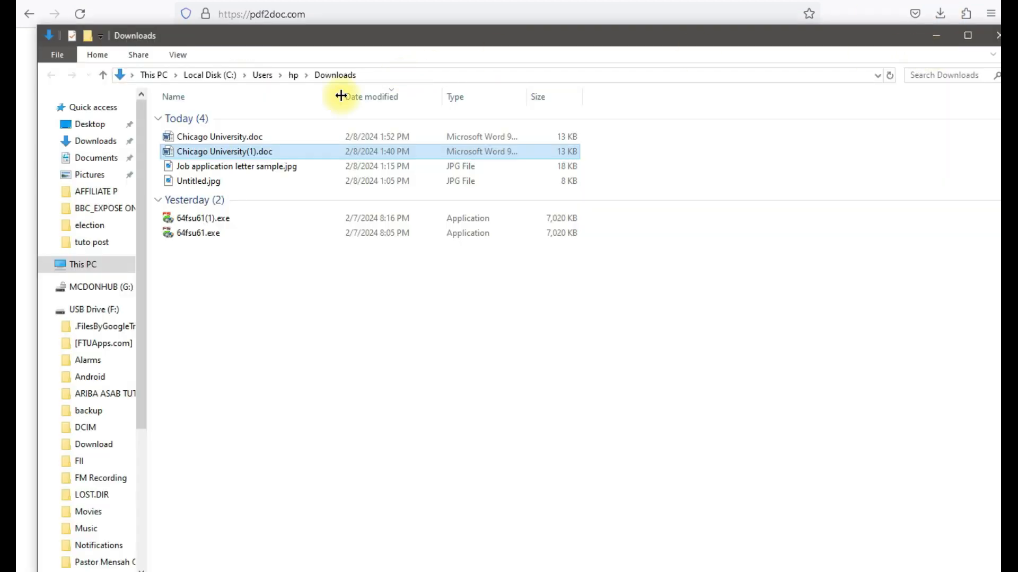
click(253, 151)
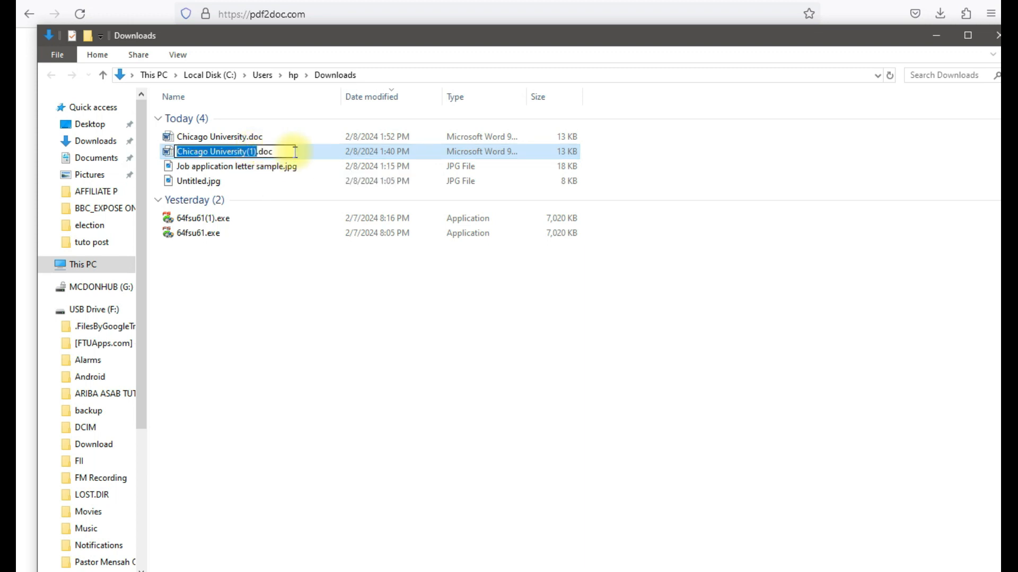
click(316, 152)
right_click(315, 151)
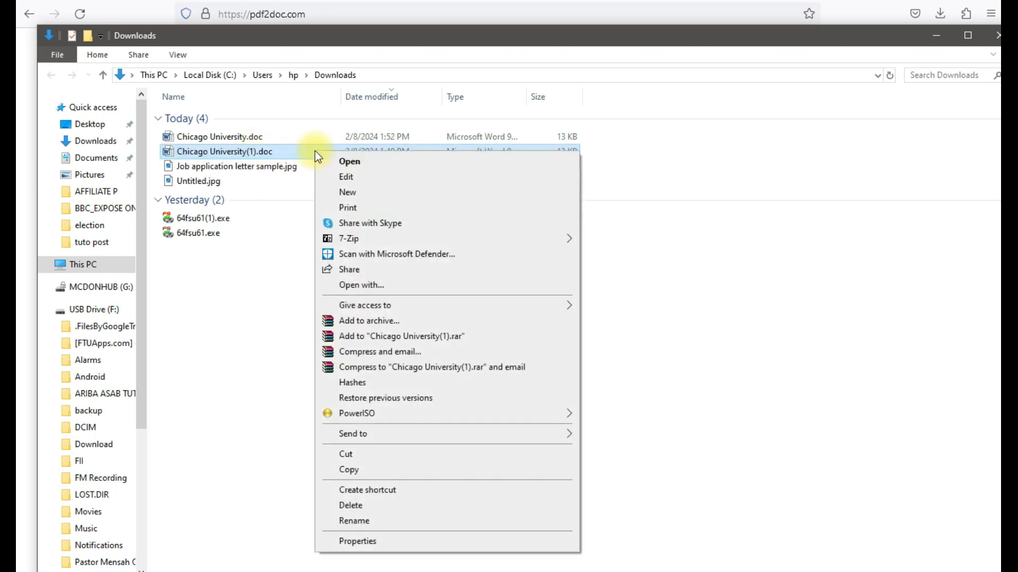
click(351, 470)
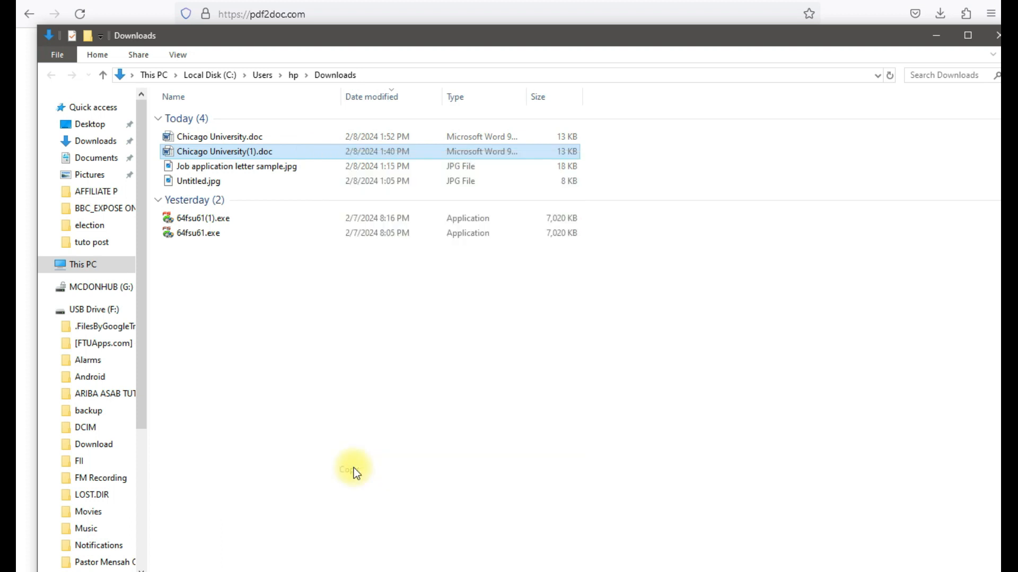
Paste Chicago University(1).doc onto the desktop beside the PDF and open it in Word.
click(938, 33)
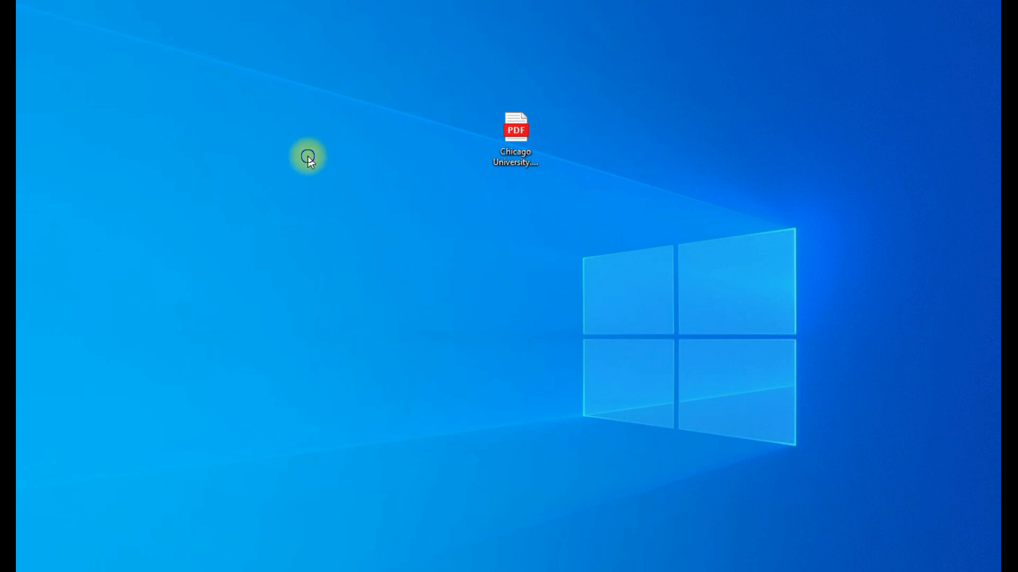
right_click(308, 156)
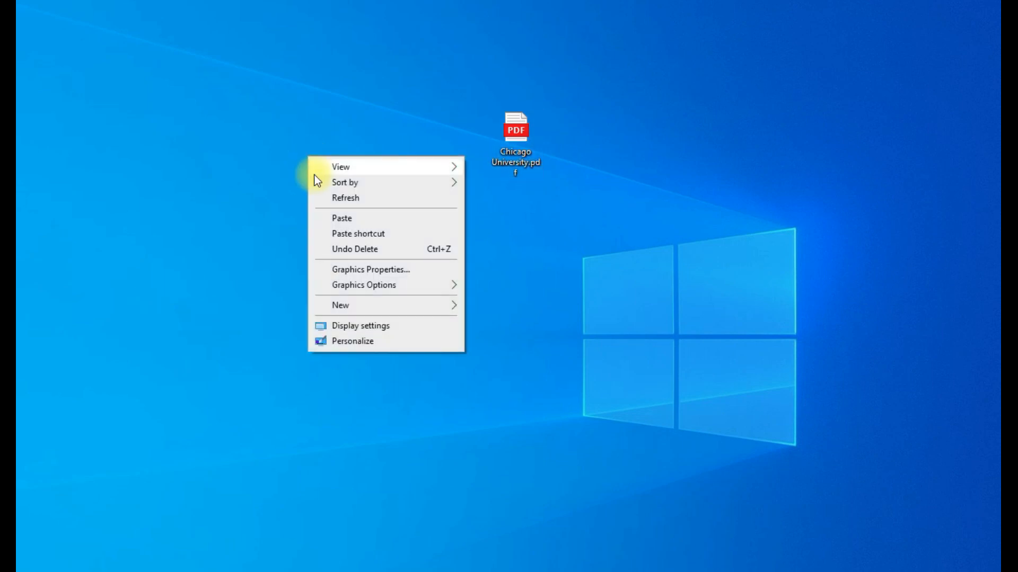
click(341, 218)
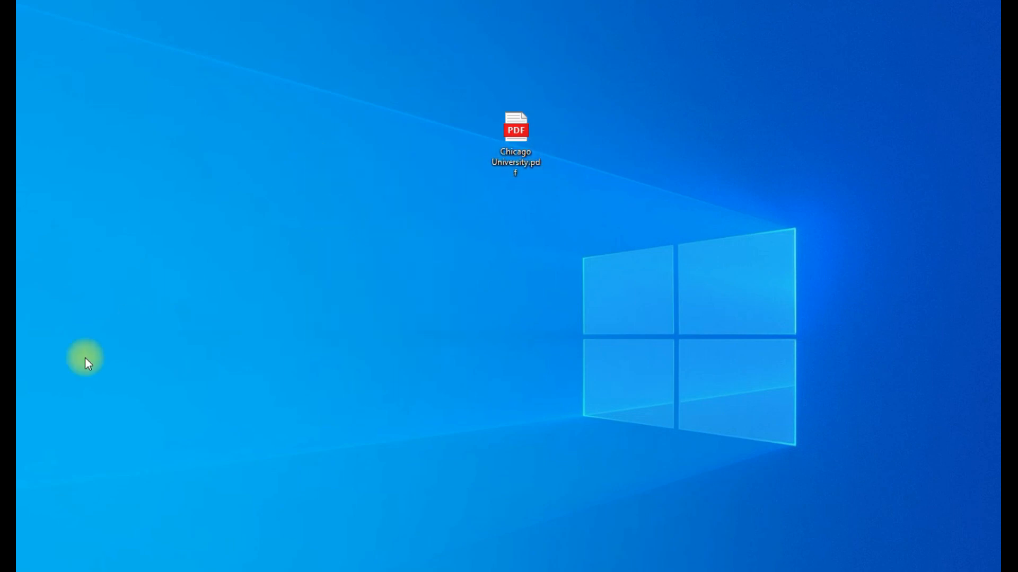
click(8, 432)
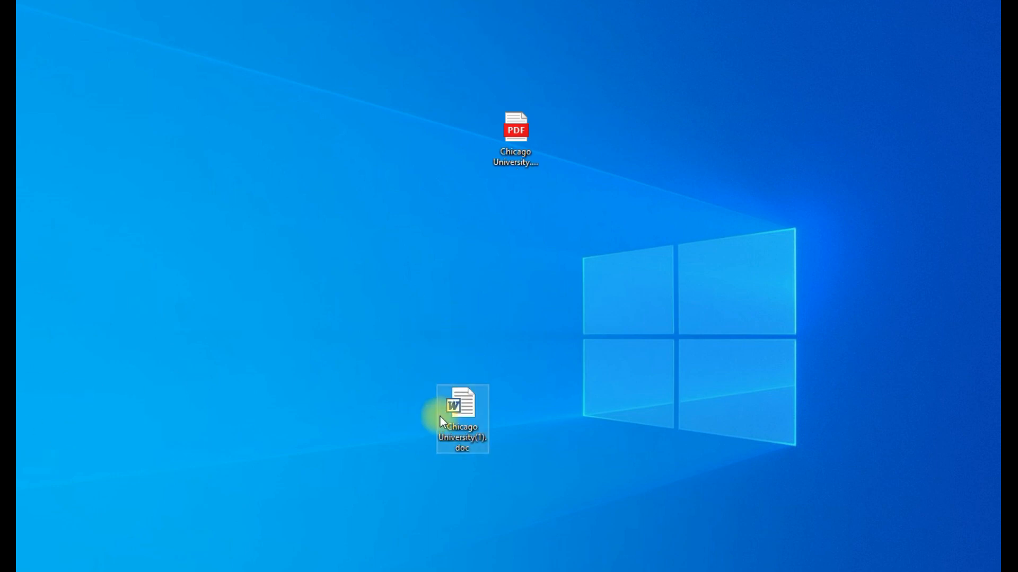
drag(456, 424, 419, 273)
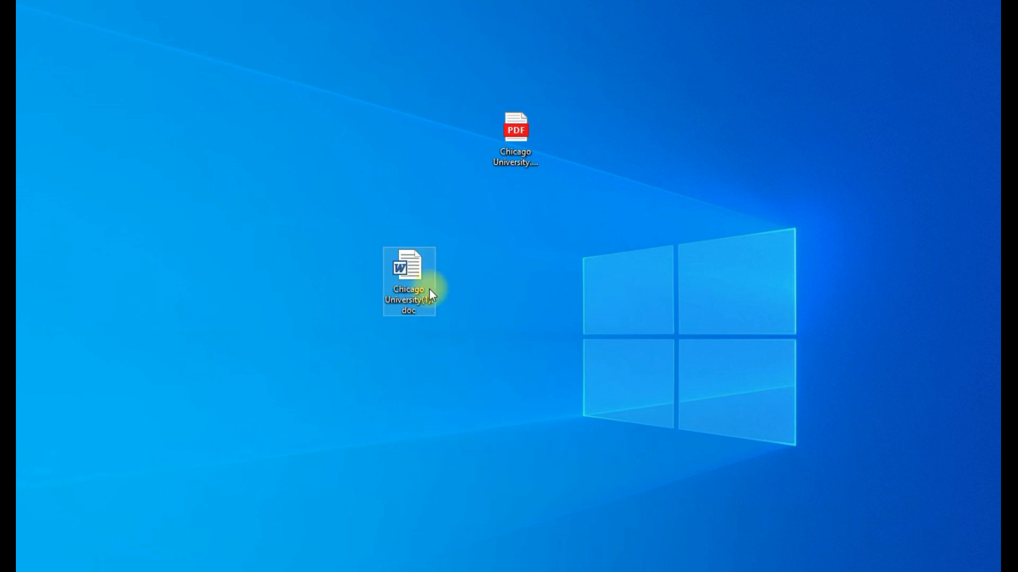
right_click(418, 265)
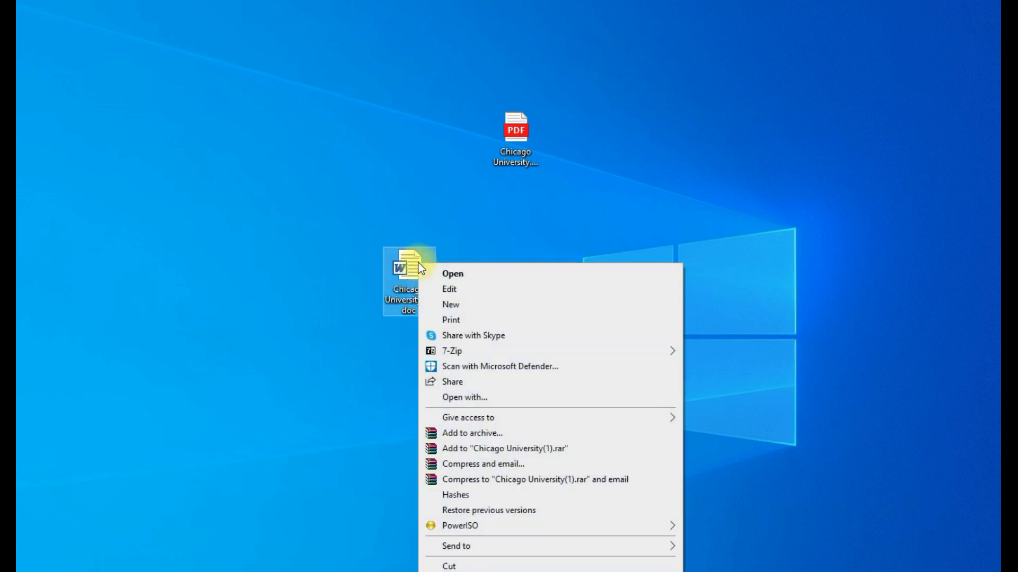
click(412, 270)
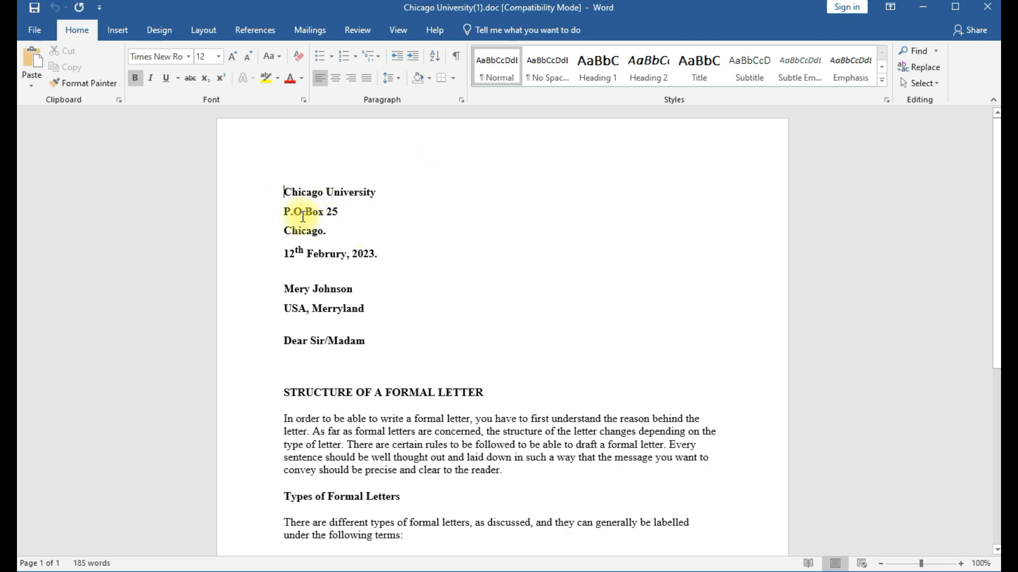
Scroll through the converted letter and back up to its address block.
scroll(371, 244, down, 5)
scroll(373, 247, down, 4)
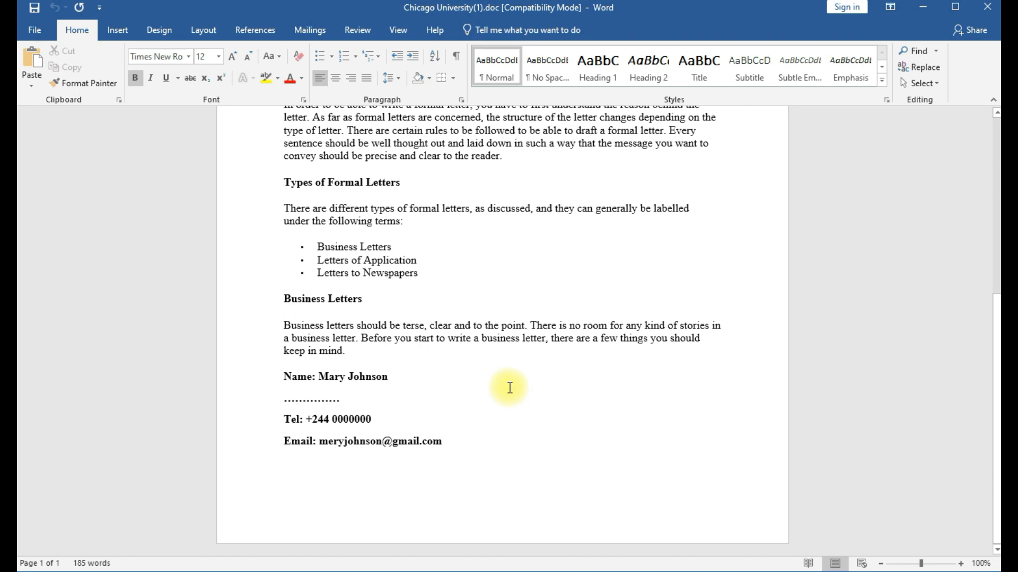
scroll(509, 376, up, 6)
scroll(475, 374, up, 3)
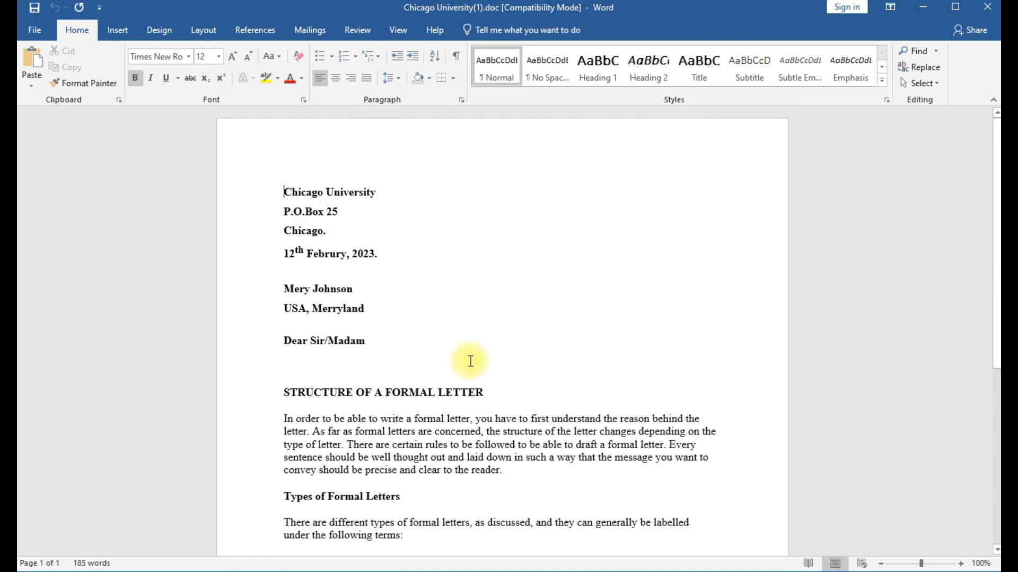
Replace 'Chicago University' with 'Meryland University' and type the new address lines beneath it.
click(380, 193)
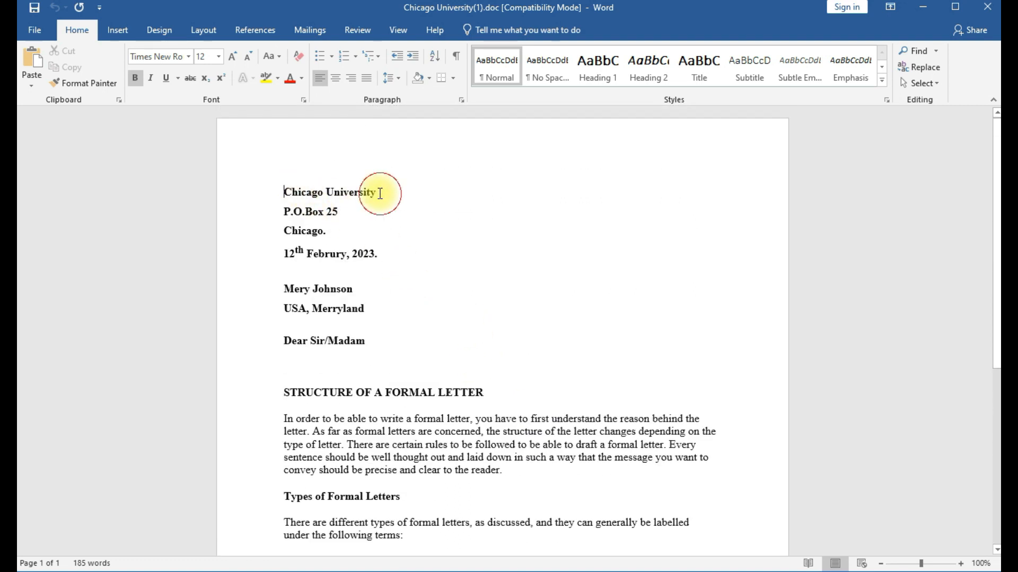
key(BackSpace)
key(BackSpace)
key(BackSpace)
key(BackSpace)
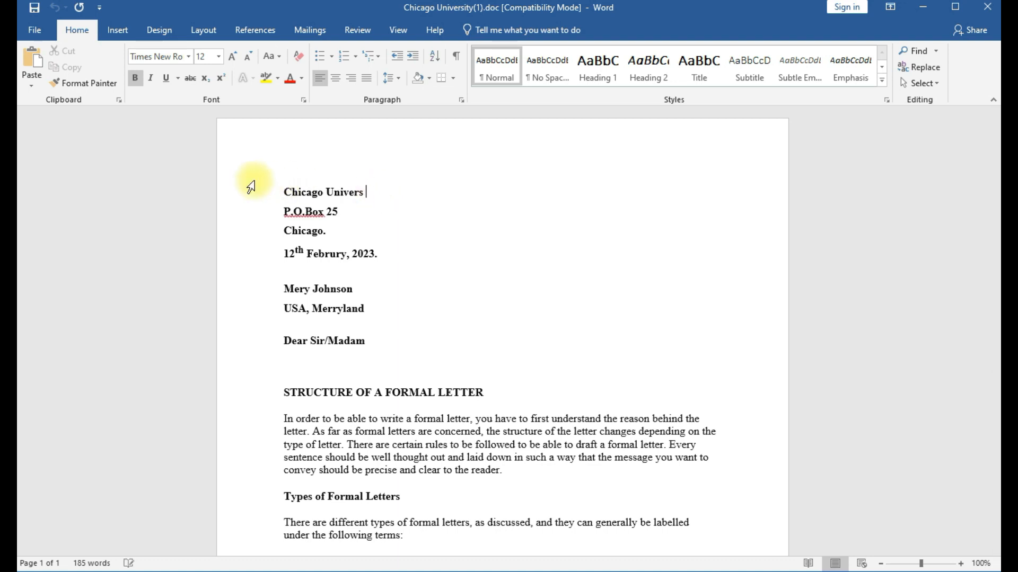
drag(280, 195, 345, 198)
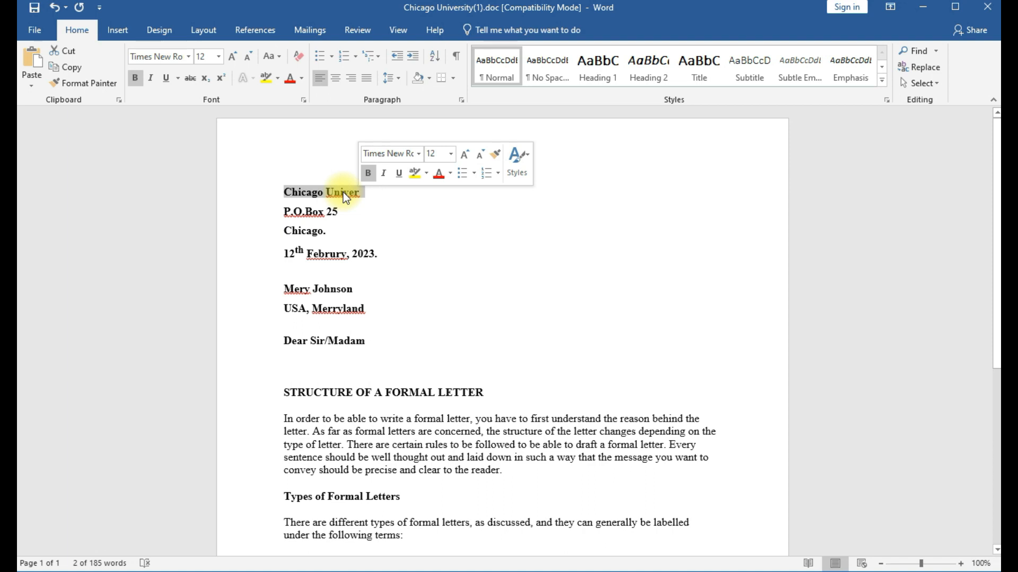
text(M)
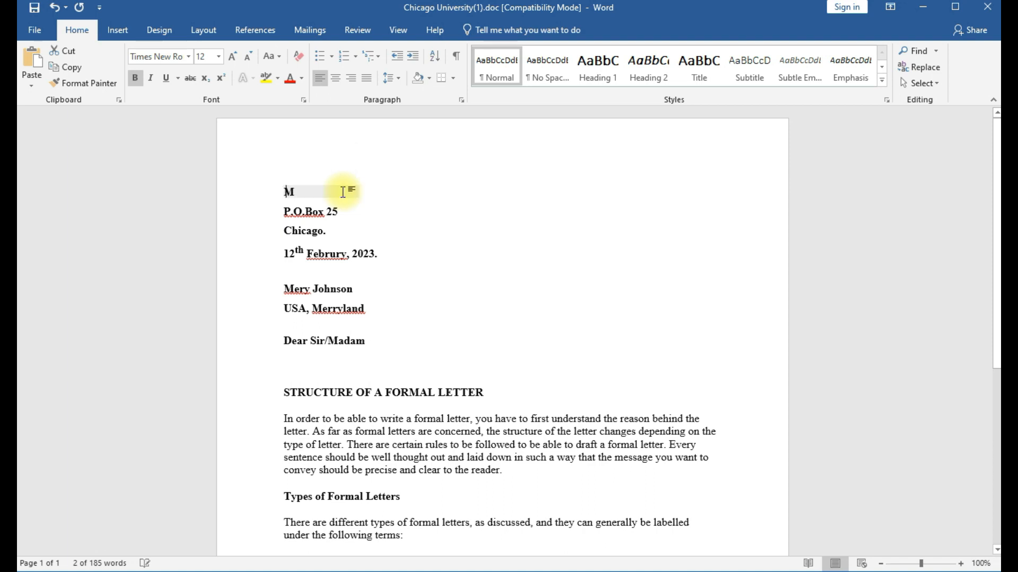
text(eri)
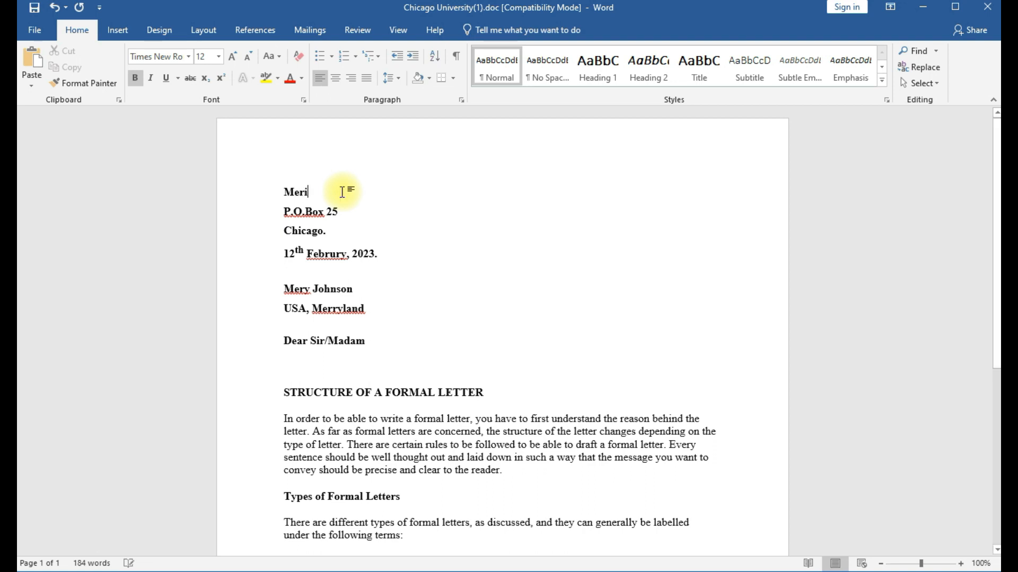
key(BackSpace)
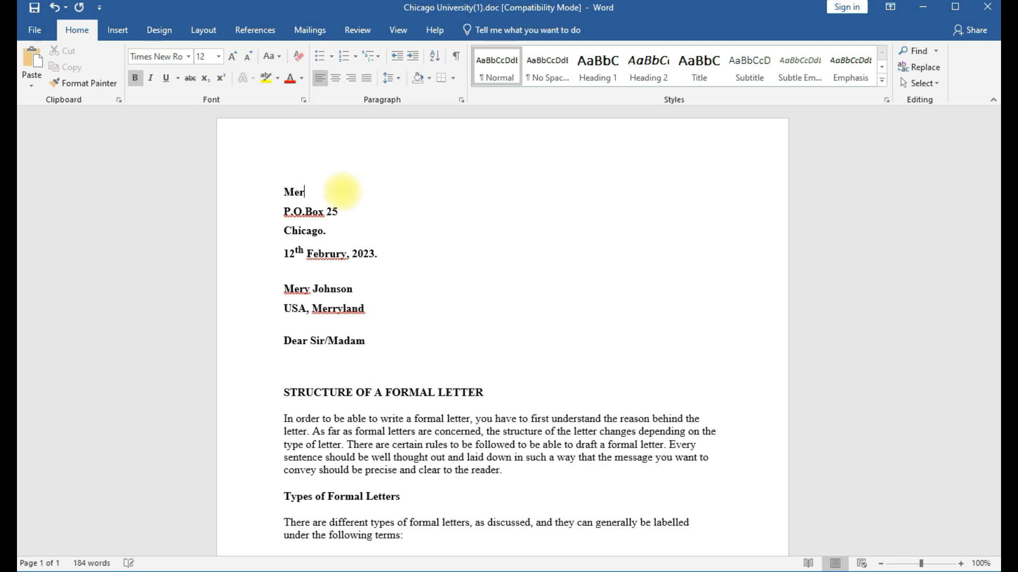
text(yland)
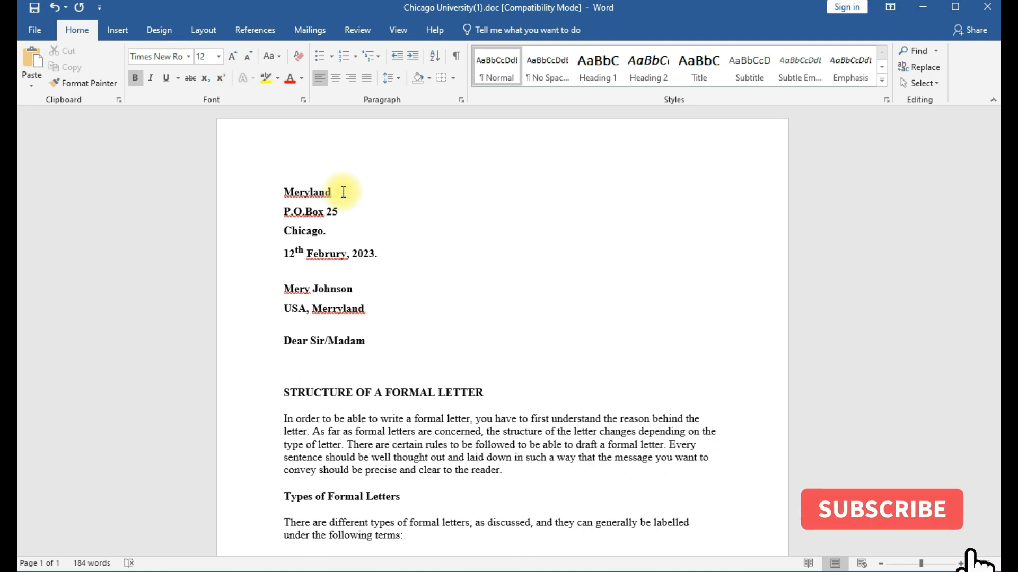
text( Universi)
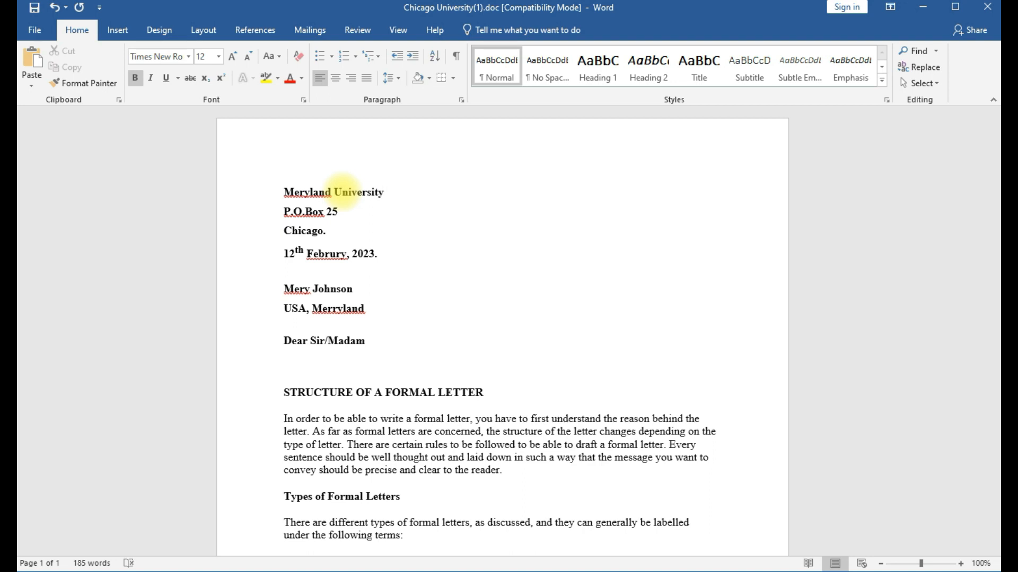
text(ty)
key(Return)
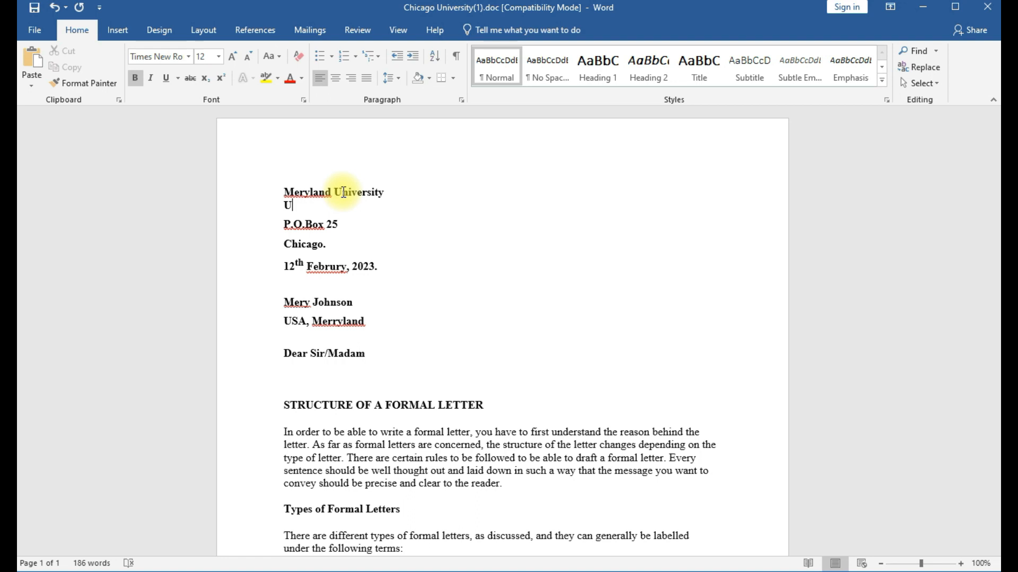
text(USA)
key(Return)
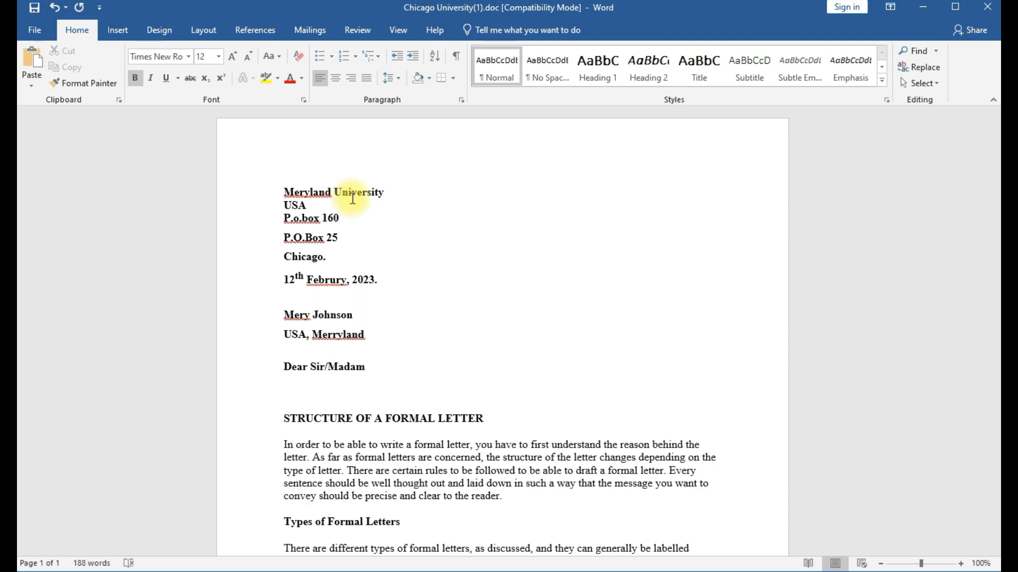
key(Return)
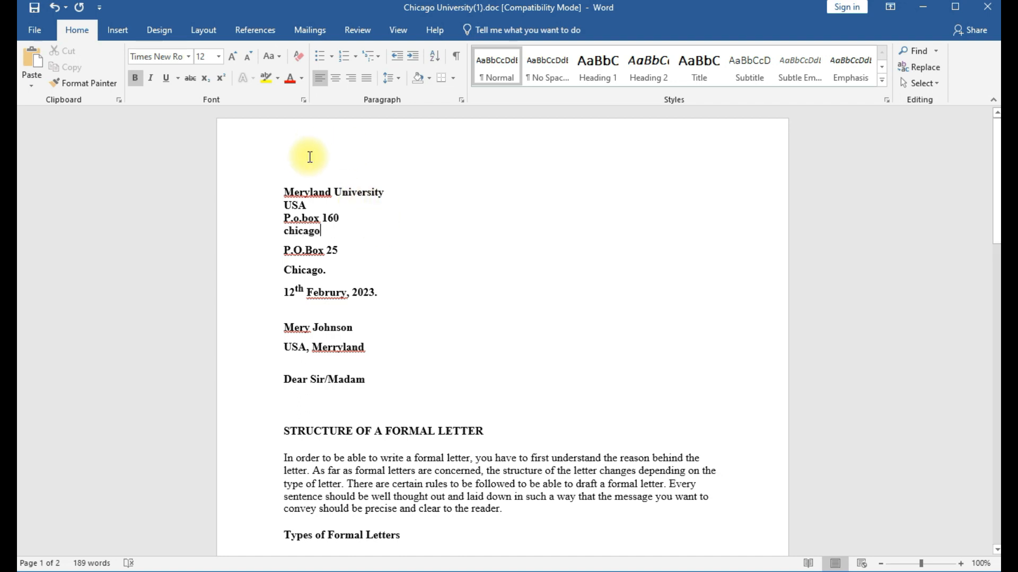
Apply Capitalize Each Word to the new address lines, then select the old address lines.
drag(281, 196, 329, 231)
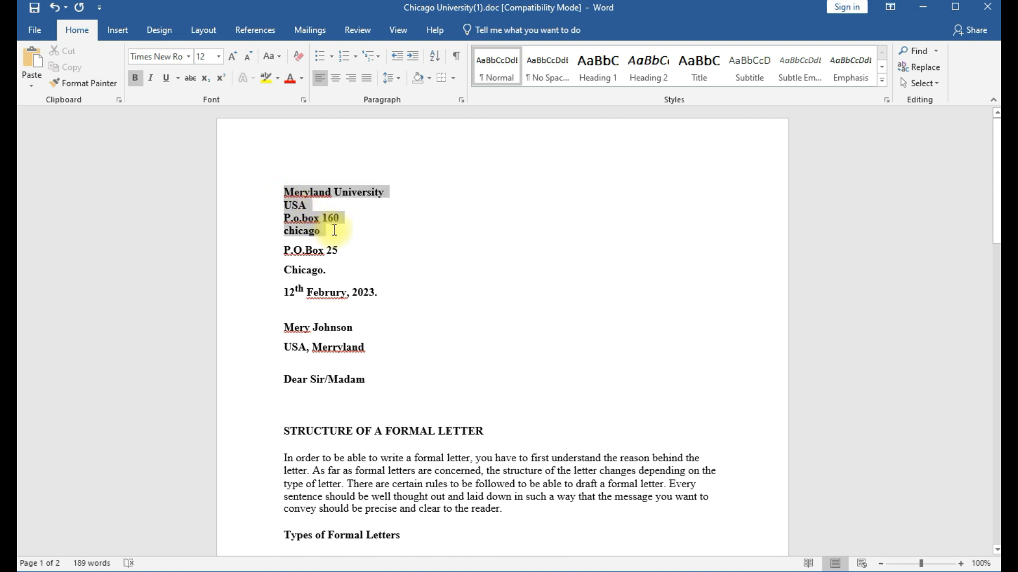
click(278, 56)
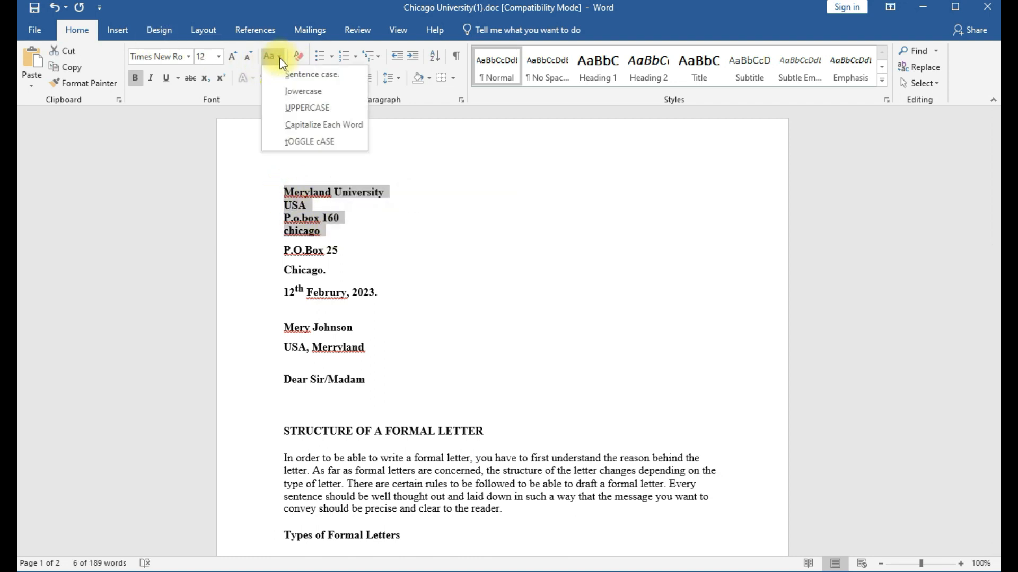
click(300, 125)
click(374, 278)
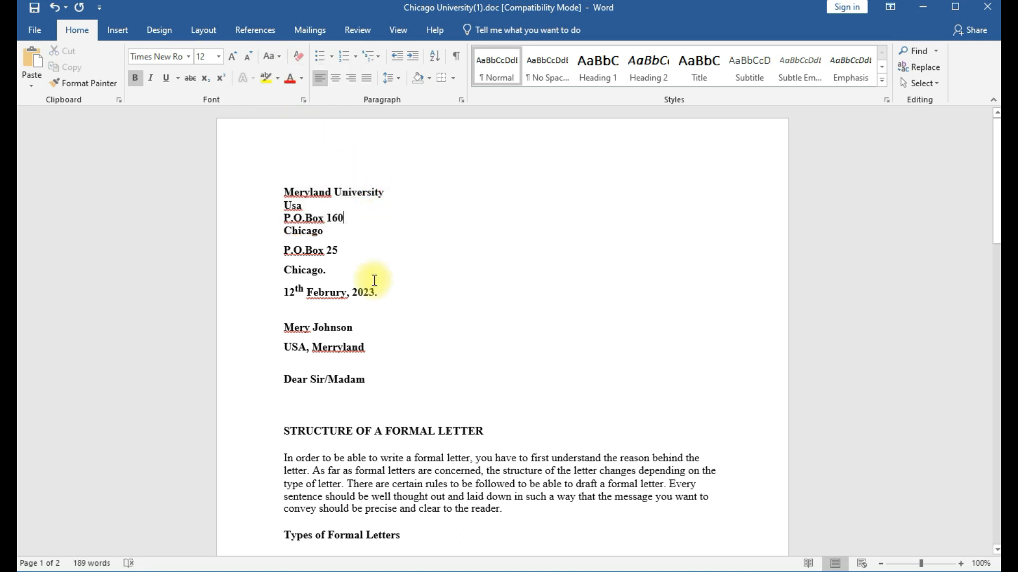
click(284, 251)
drag(290, 252, 339, 273)
Delete the old address lines and change the date to '5th February, 2024'.
key(Delete)
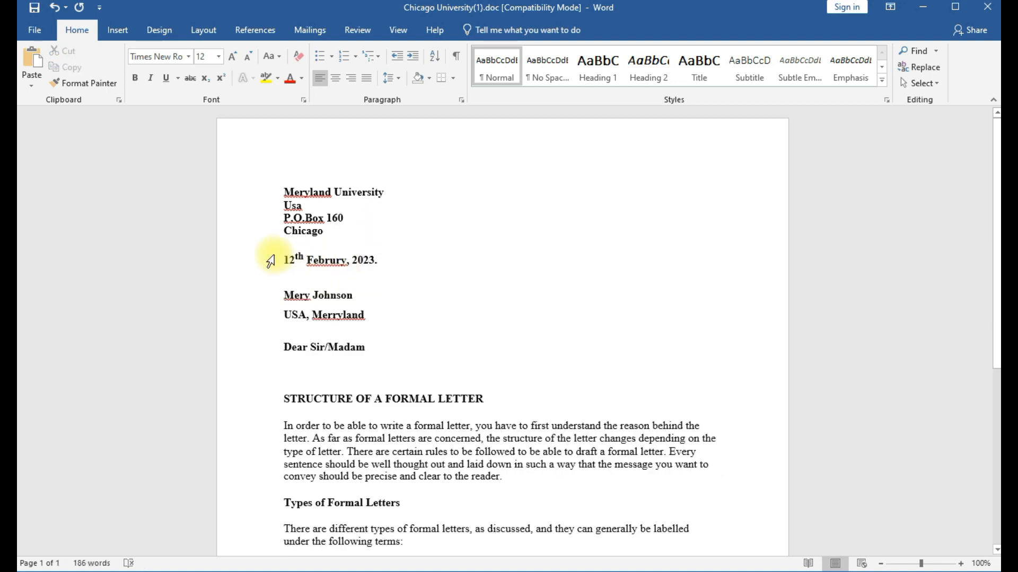
drag(285, 258, 379, 261)
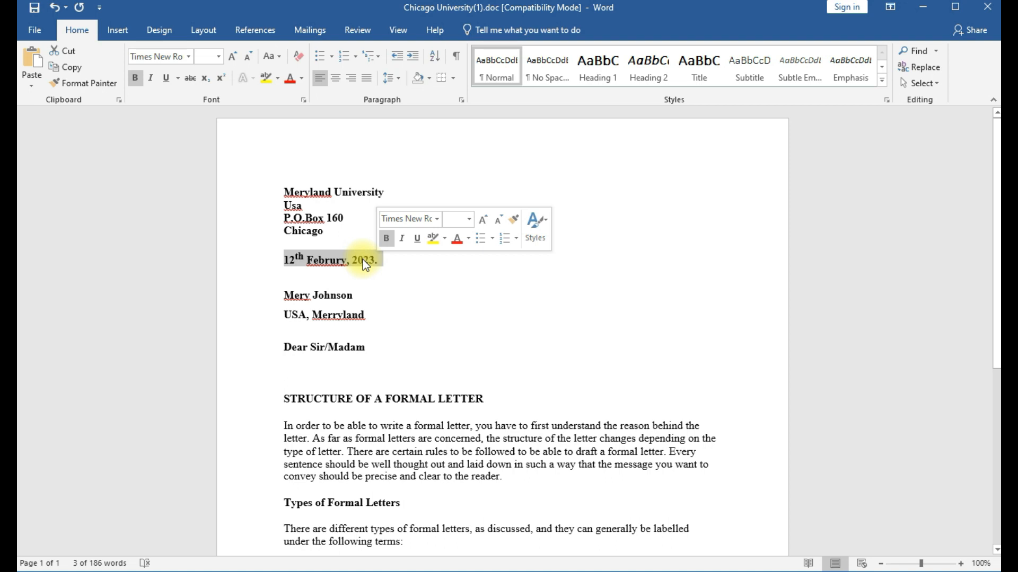
text(5)
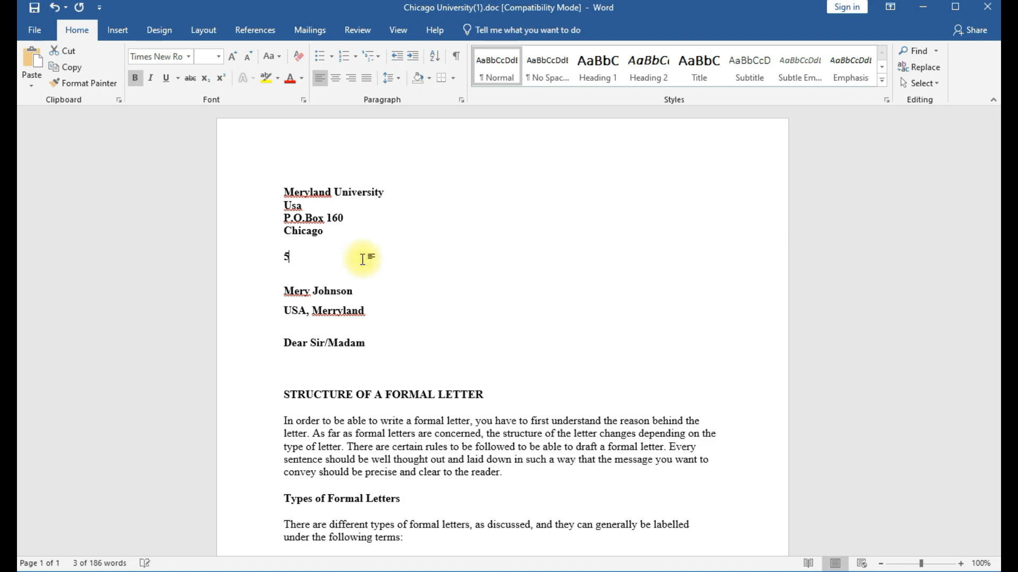
text(th )
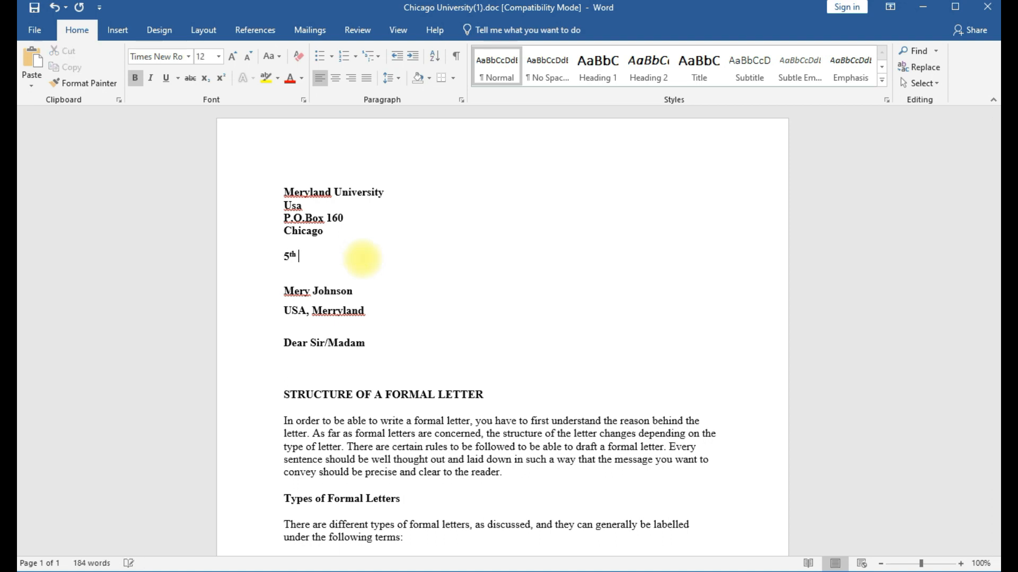
text(February, 2024)
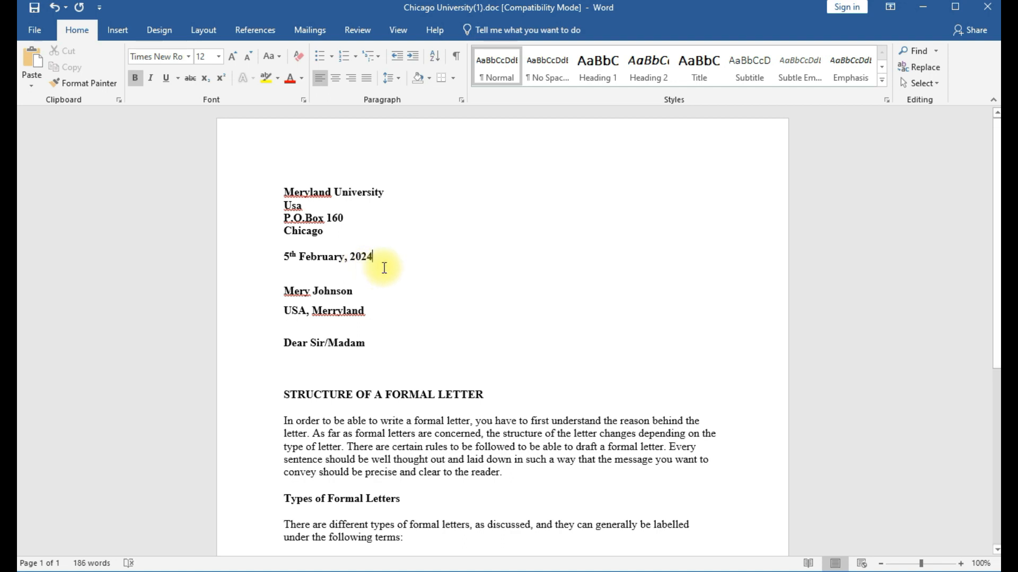
Replace the signatory's name, phone number and e-mail address in the closing contact details.
scroll(377, 263, down, 5)
scroll(384, 268, down, 1)
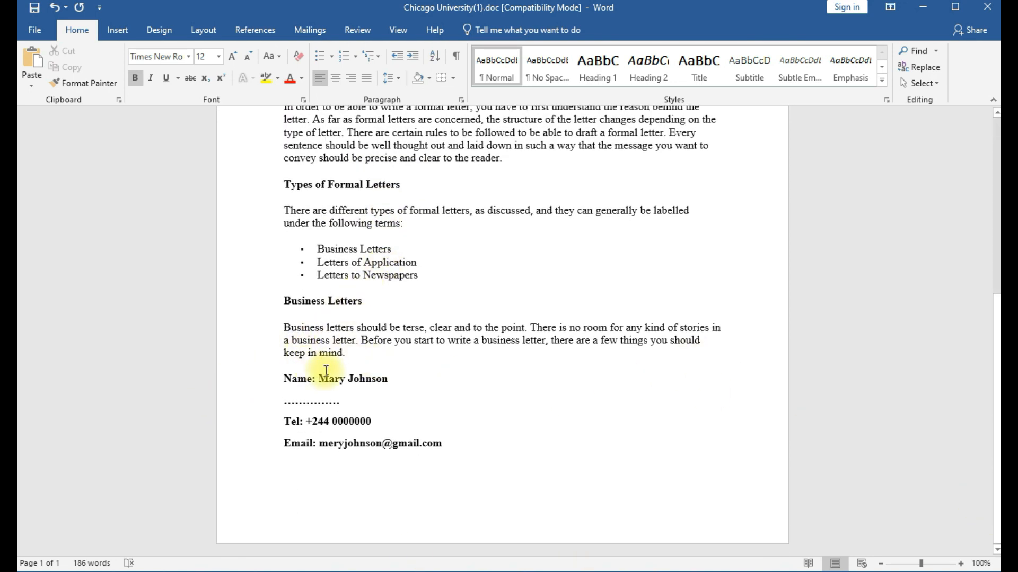
drag(318, 377, 371, 383)
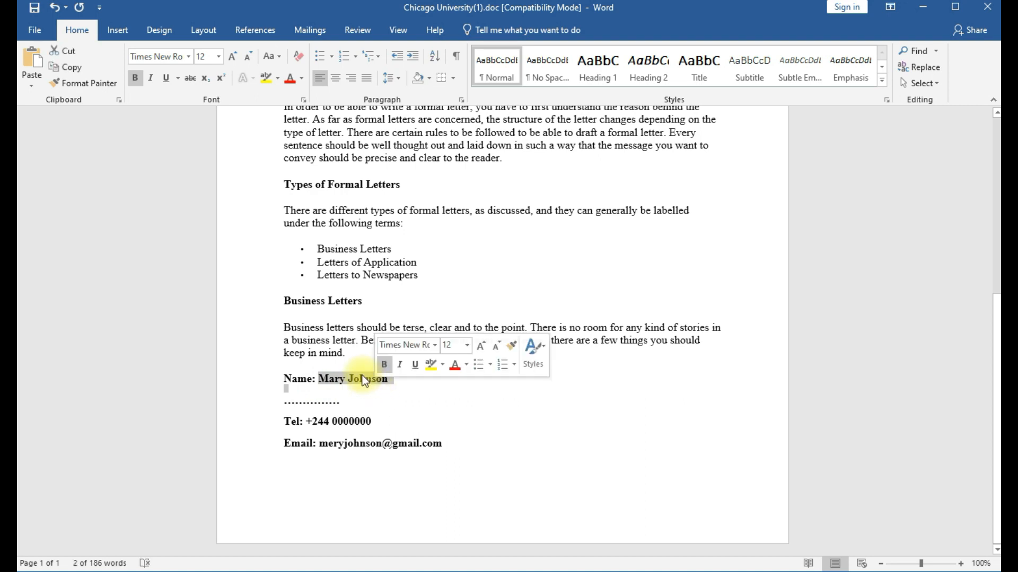
text(Tu)
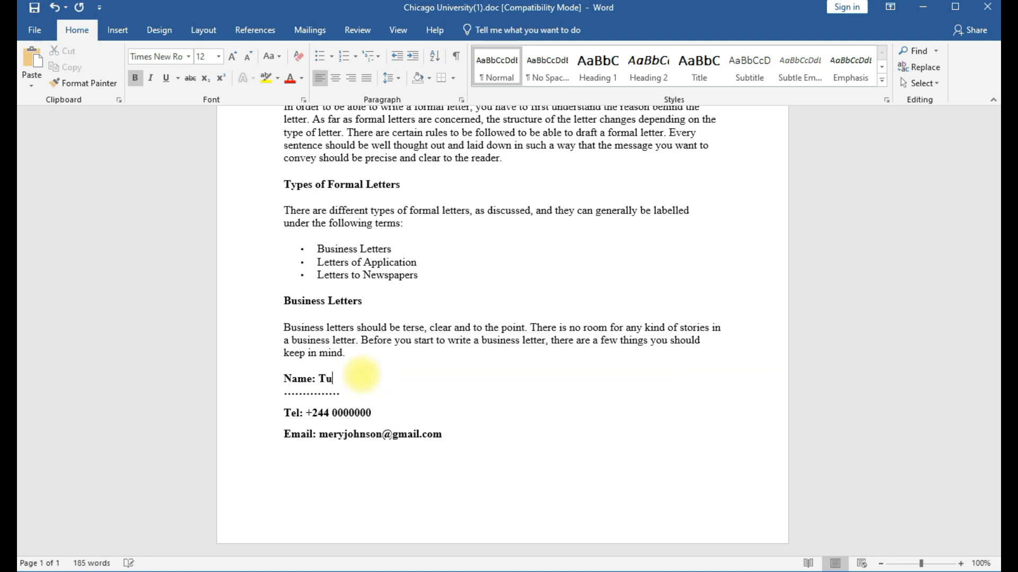
text(torials Hub R)
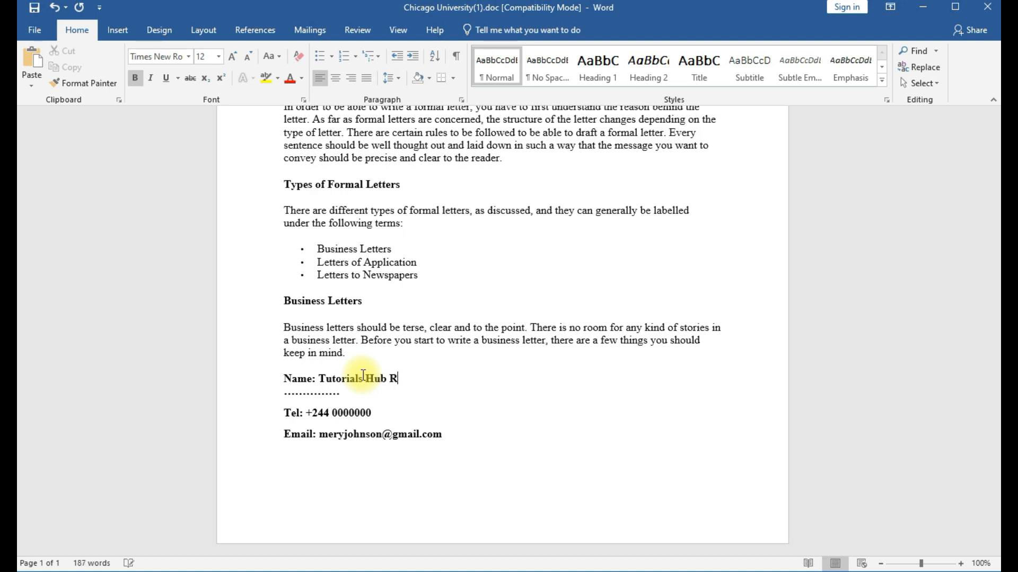
text(ichard)
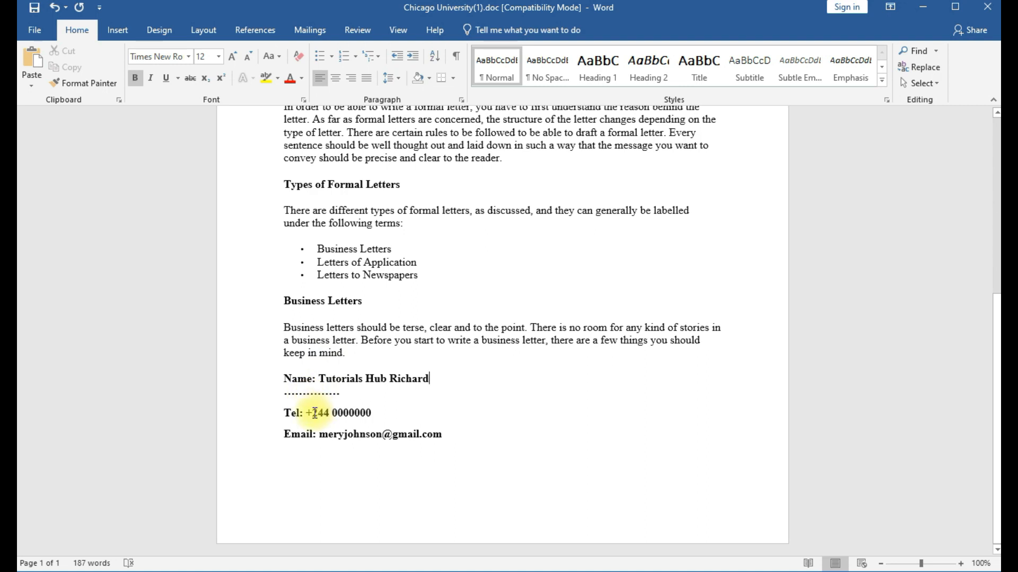
drag(313, 413, 371, 413)
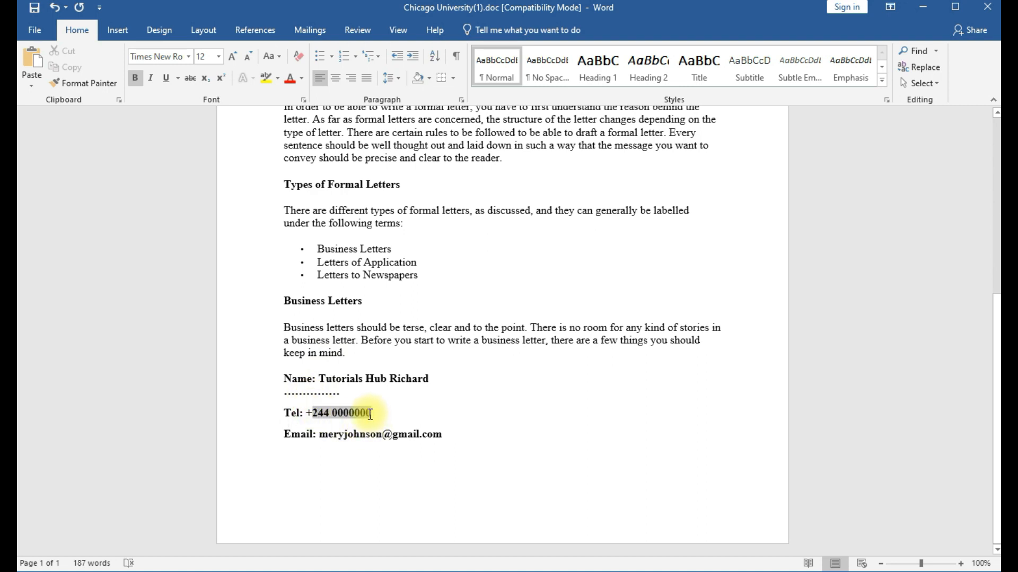
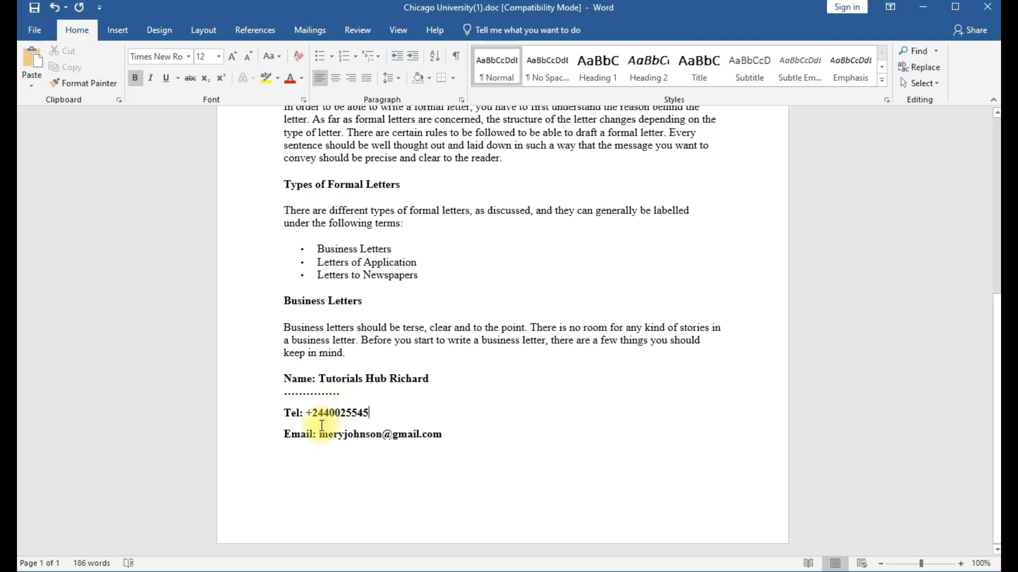
drag(320, 434, 438, 447)
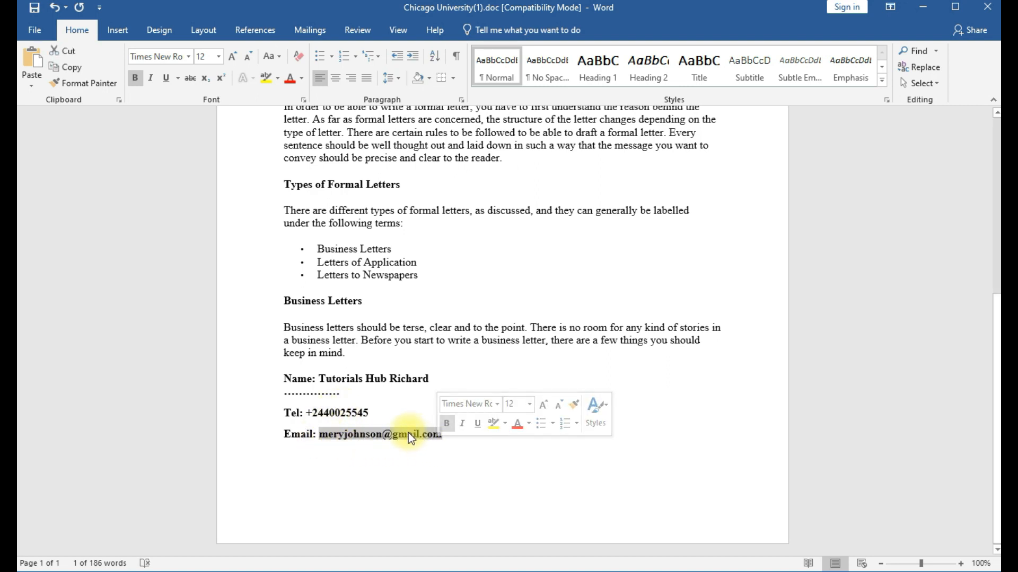
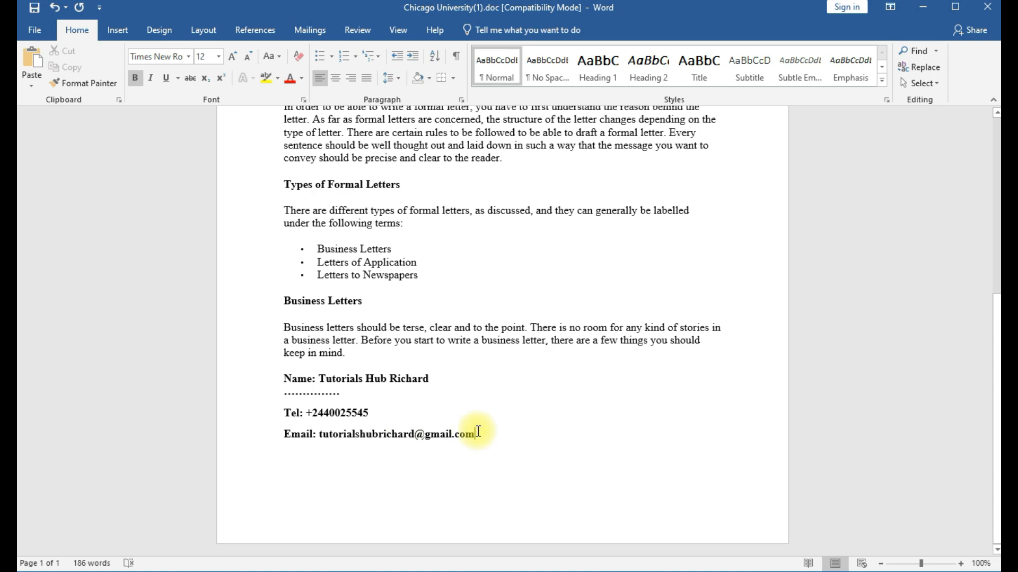
key(Return)
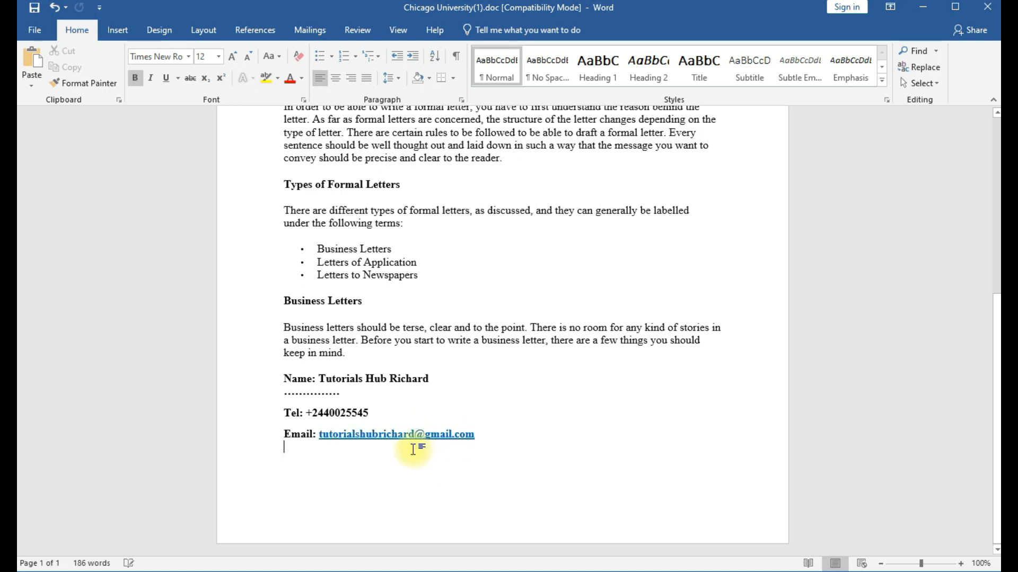
Scroll through the letter to review the edited header, date and contact details.
scroll(475, 417, up, 2)
scroll(466, 410, up, 5)
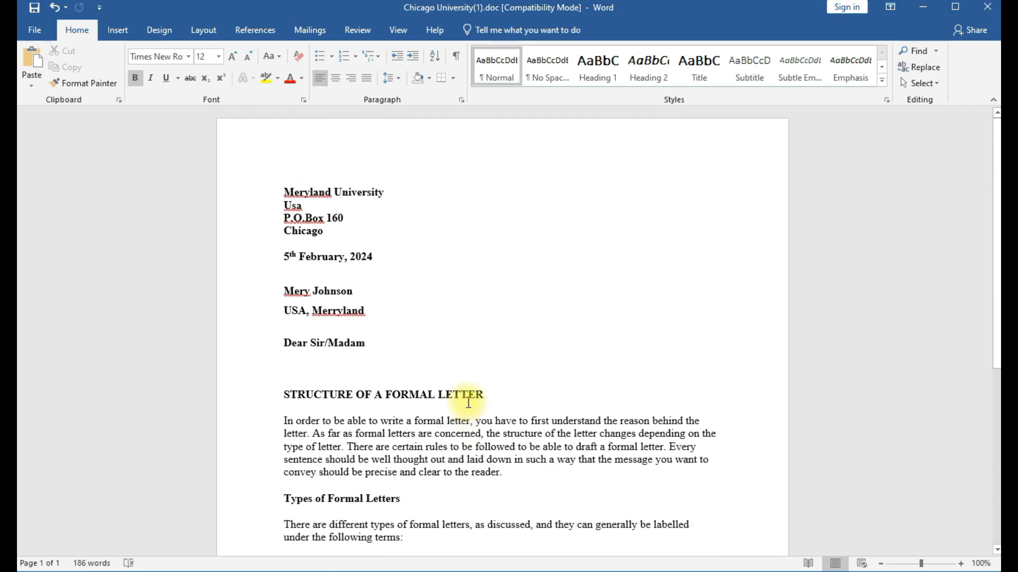
scroll(481, 295, down, 4)
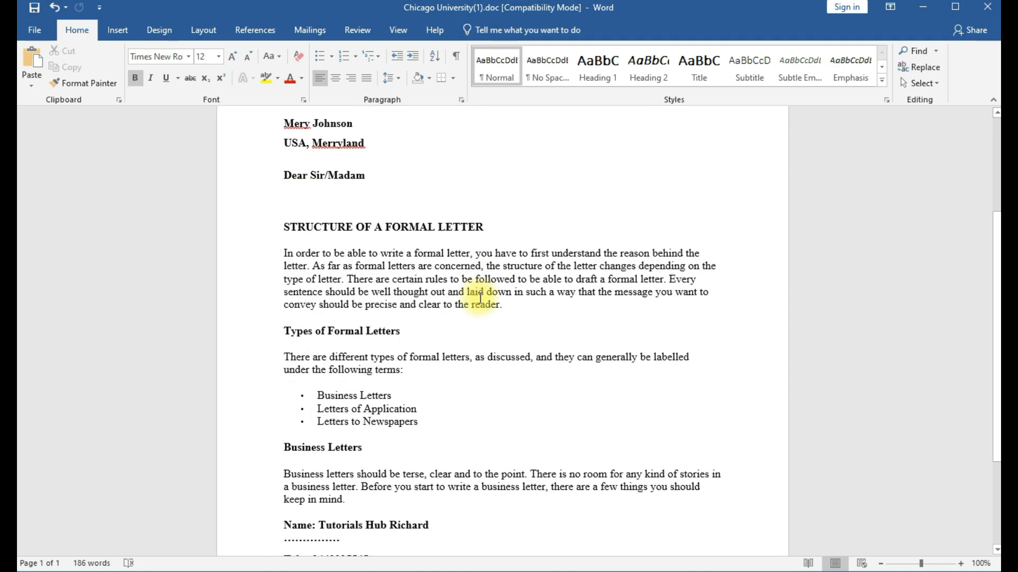
scroll(480, 302, down, 3)
scroll(481, 303, up, 7)
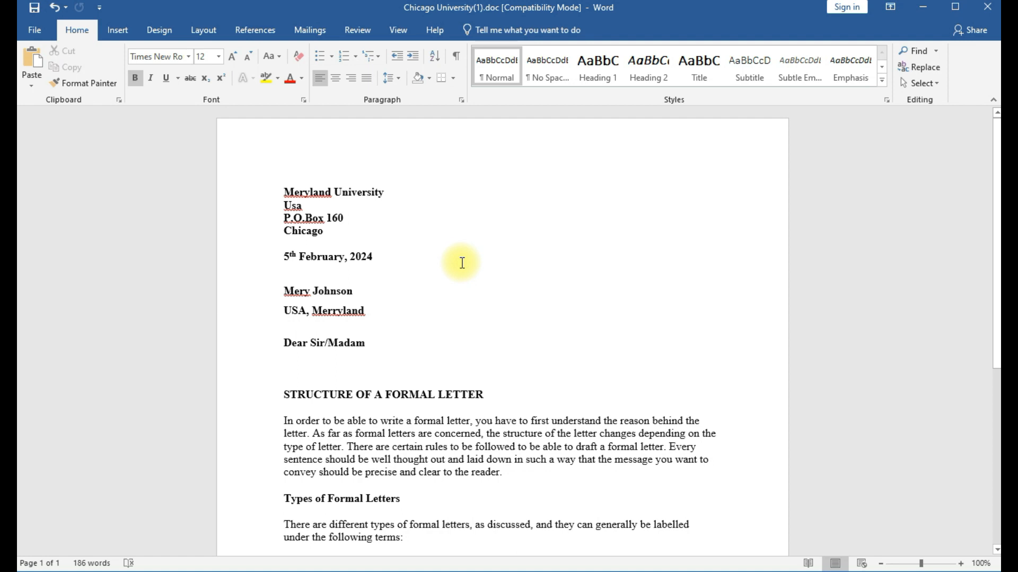
scroll(462, 262, down, 3)
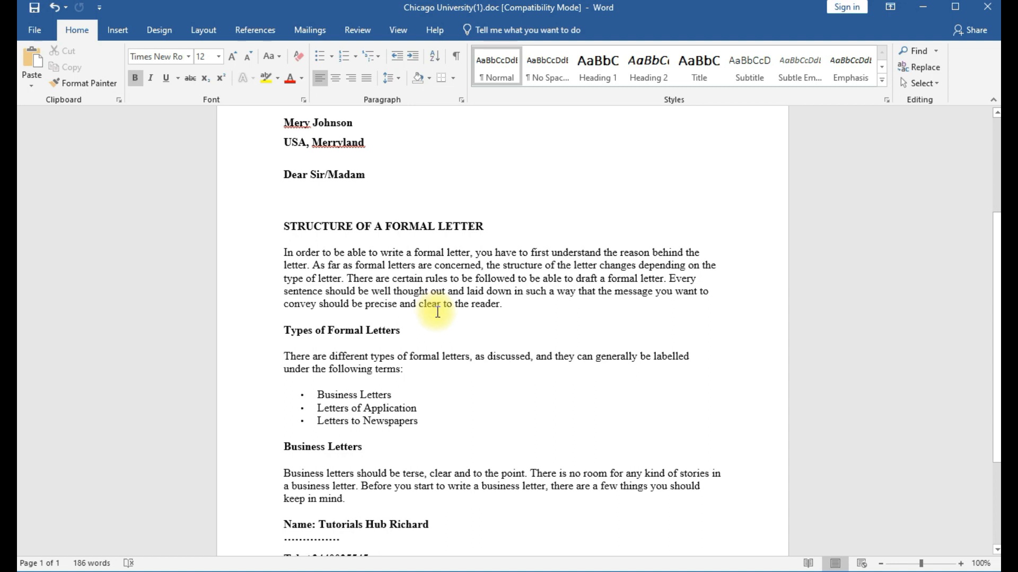
scroll(437, 311, down, 4)
scroll(434, 312, up, 4)
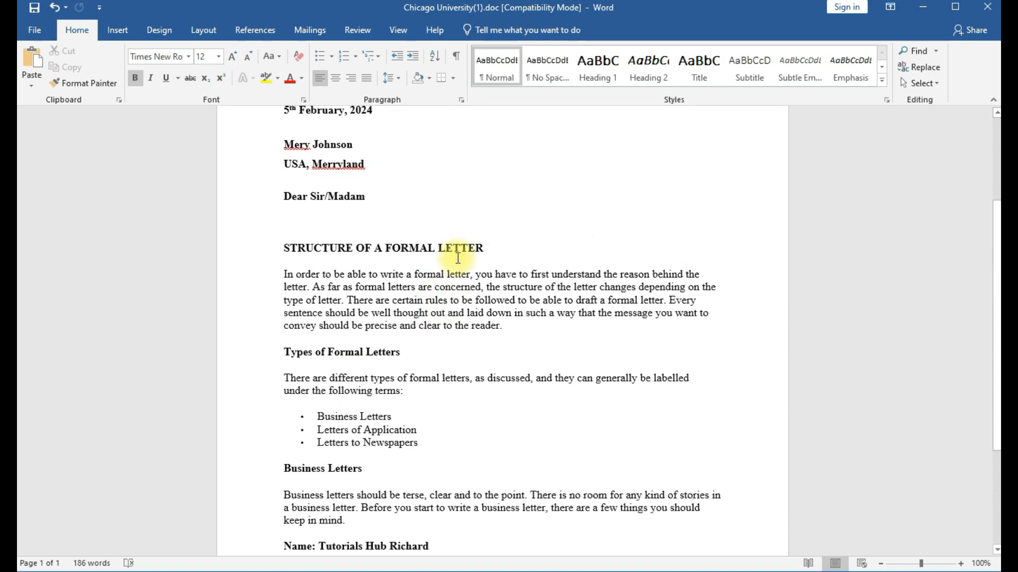
scroll(338, 198, up, 3)
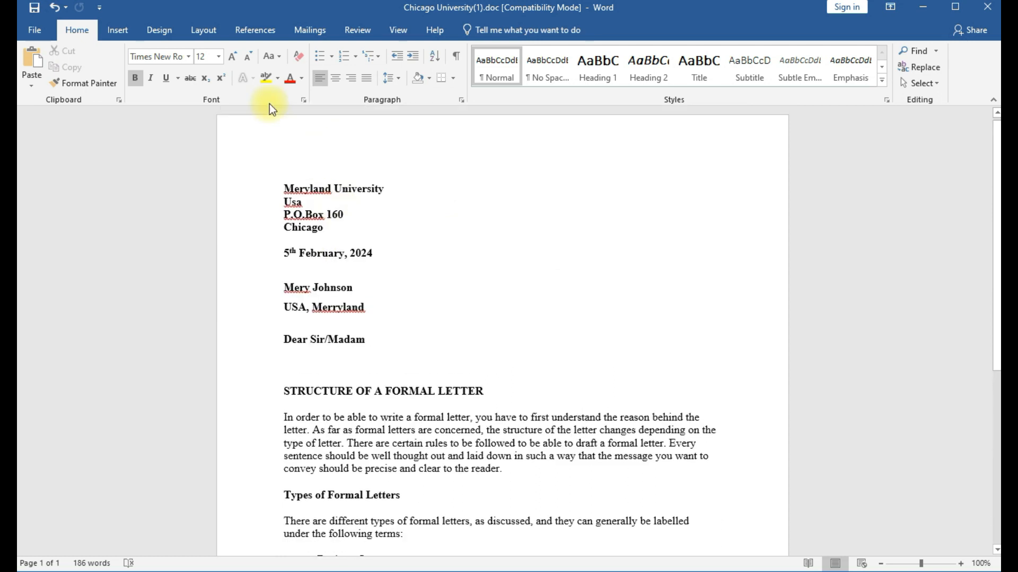
Save the edited letter from the Quick Access Toolbar and recheck the document.
click(36, 9)
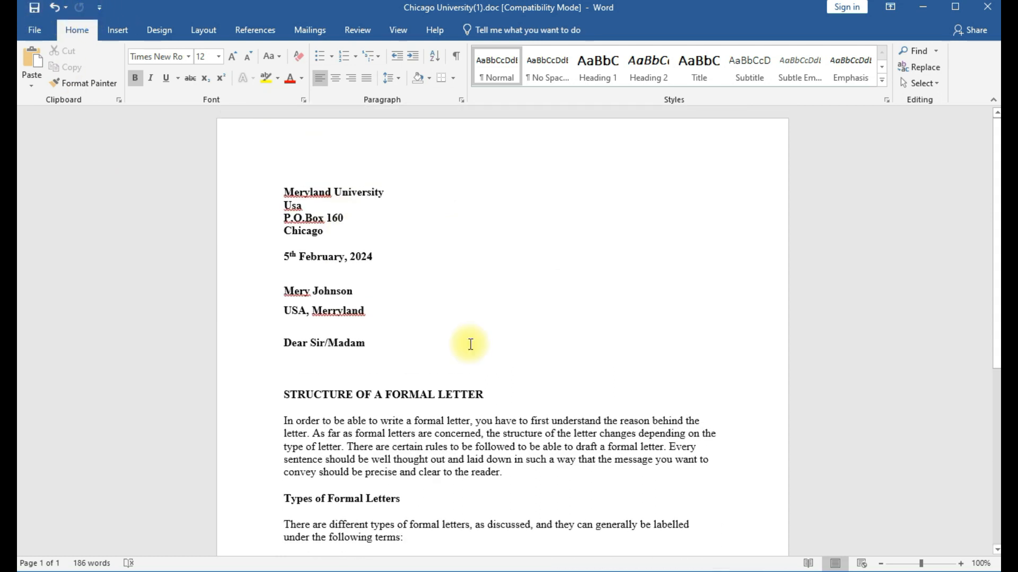
scroll(460, 341, down, 8)
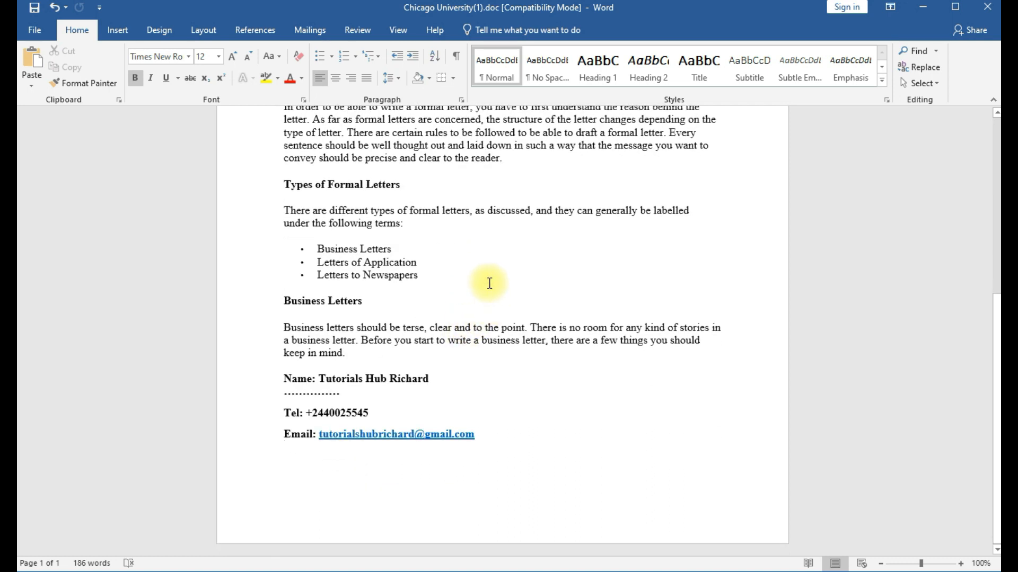
scroll(493, 285, up, 4)
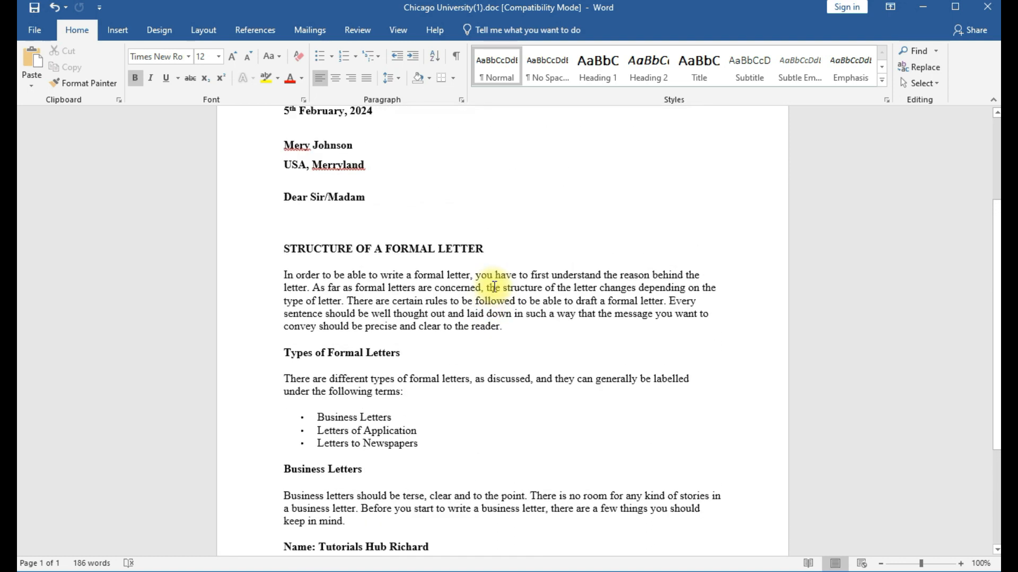
scroll(494, 287, up, 3)
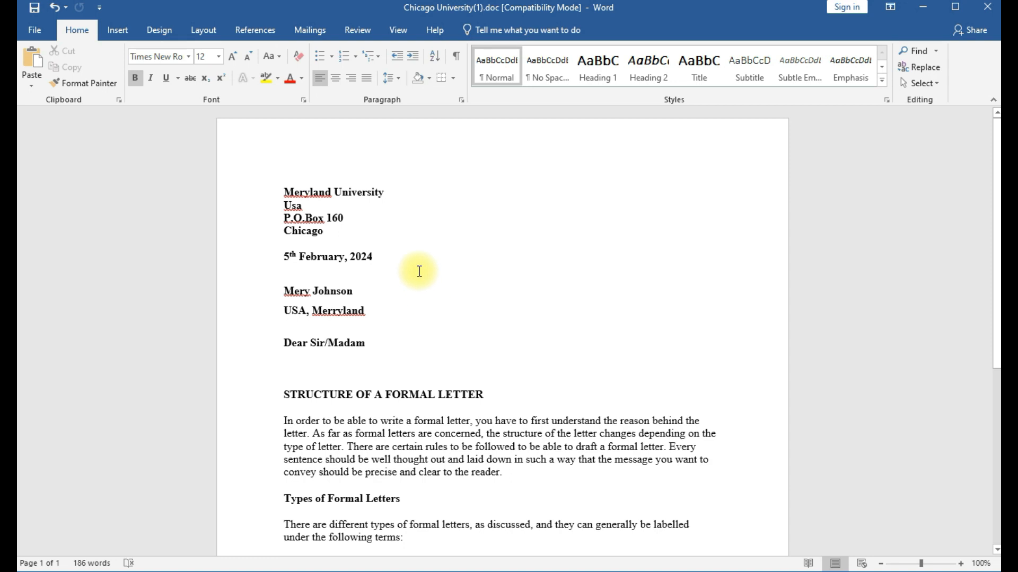
scroll(461, 297, down, 1)
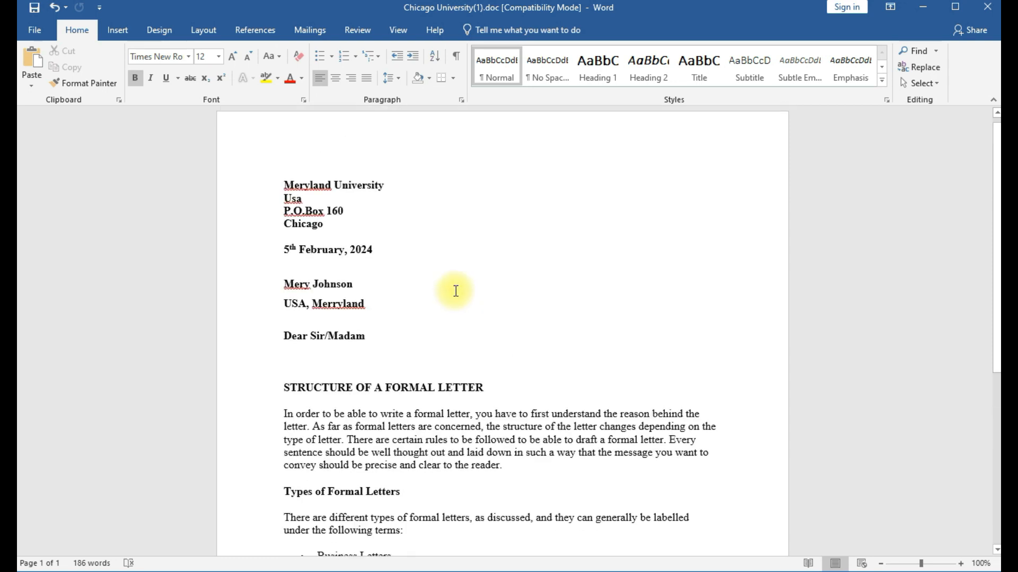
scroll(454, 288, up, 1)
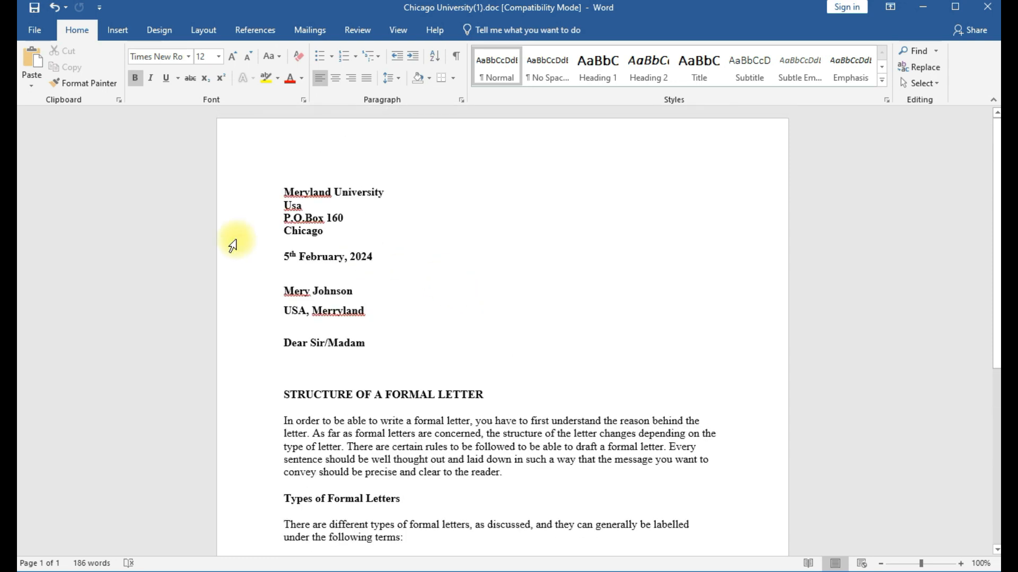
Save a copy to the Desktop as a PDF named 'Tutorials hub richard'.
click(36, 29)
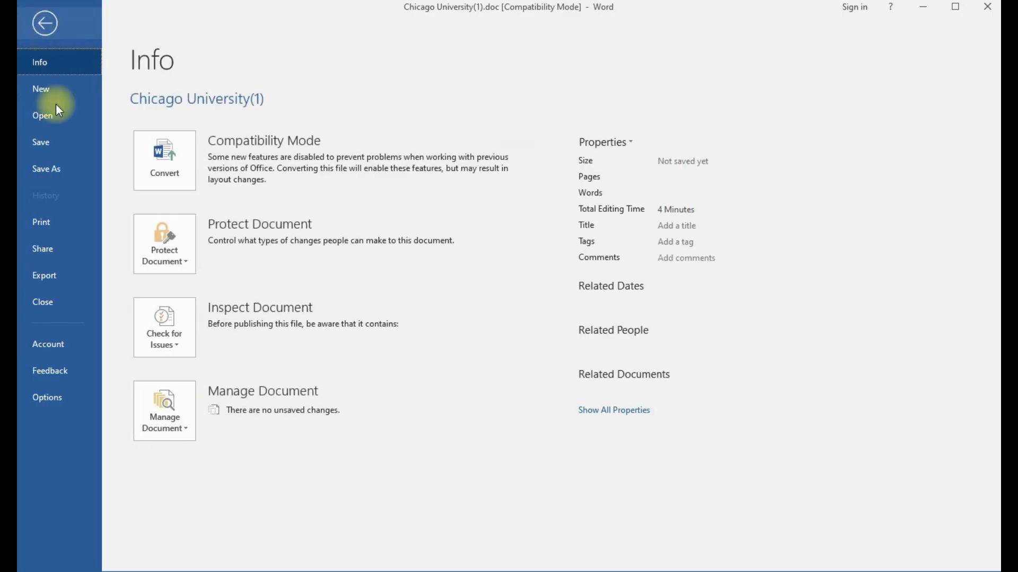
click(55, 169)
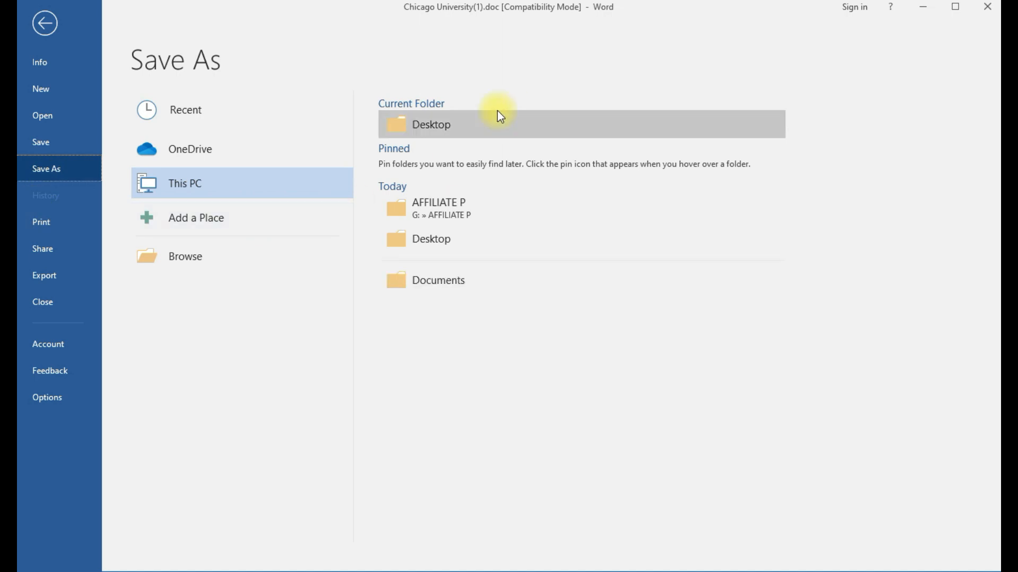
click(440, 126)
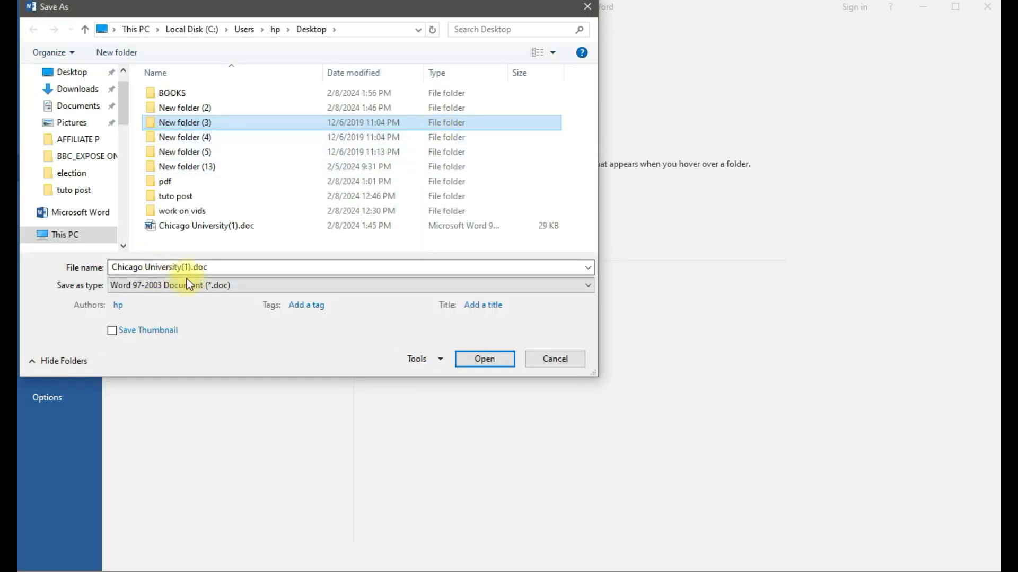
click(199, 268)
drag(182, 267, 115, 273)
click(208, 269)
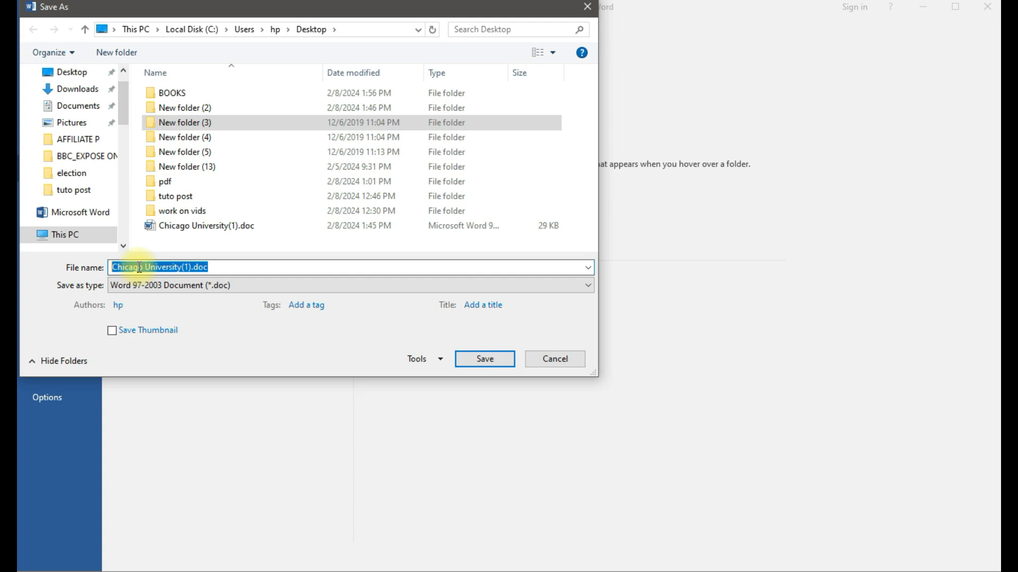
text(Tut)
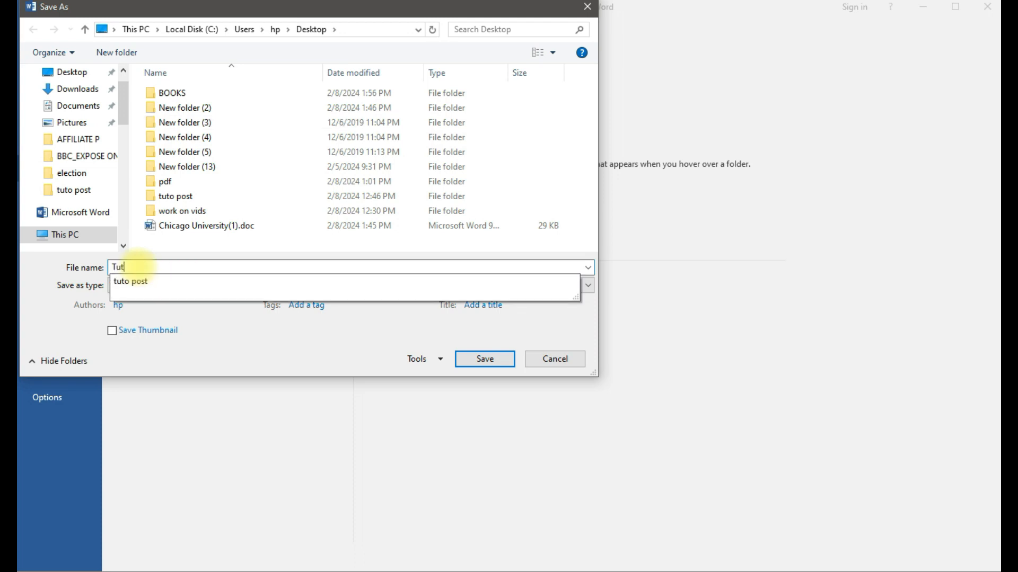
text(orial)
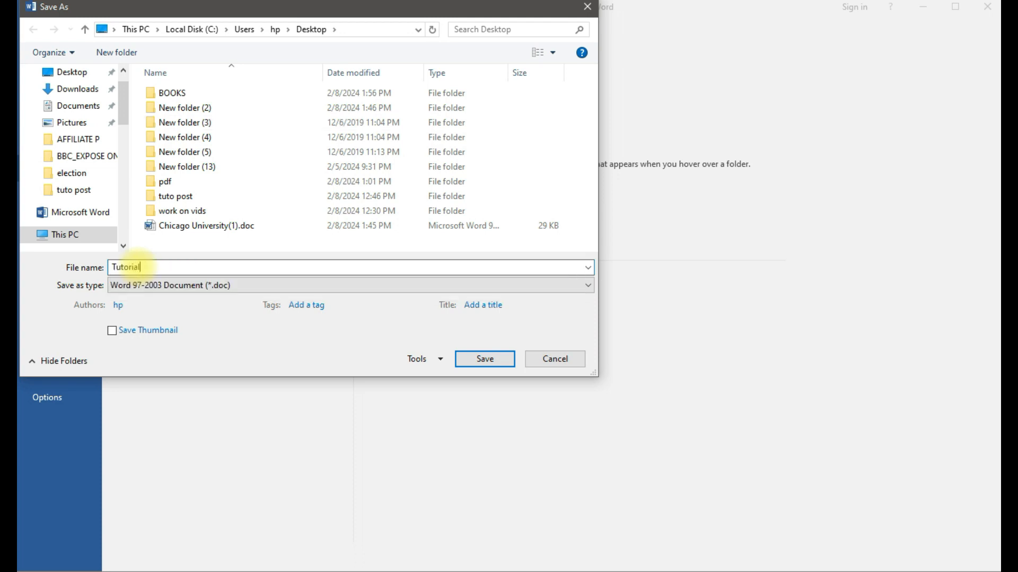
text(s hub richard)
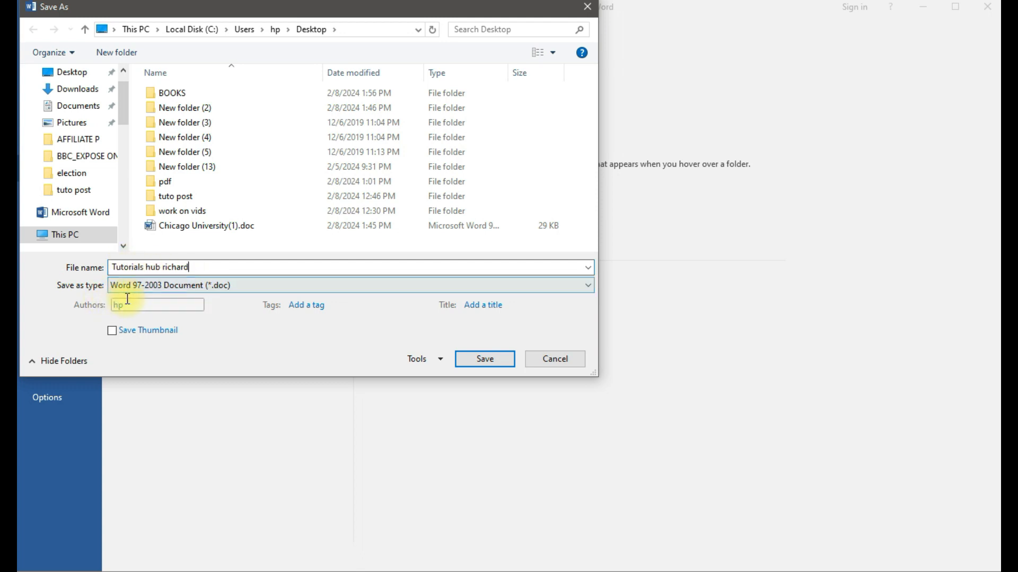
click(252, 285)
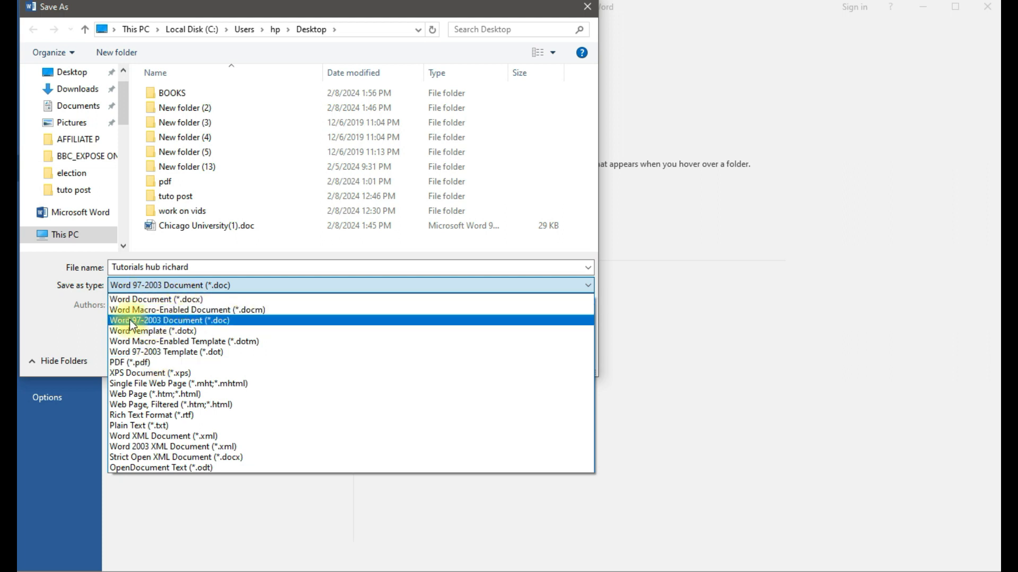
click(158, 362)
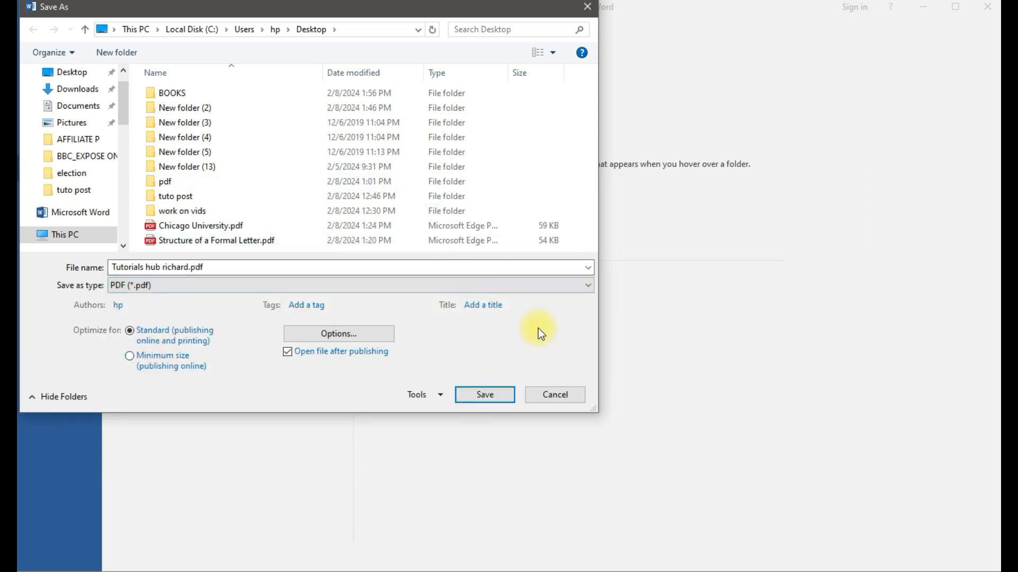
click(479, 395)
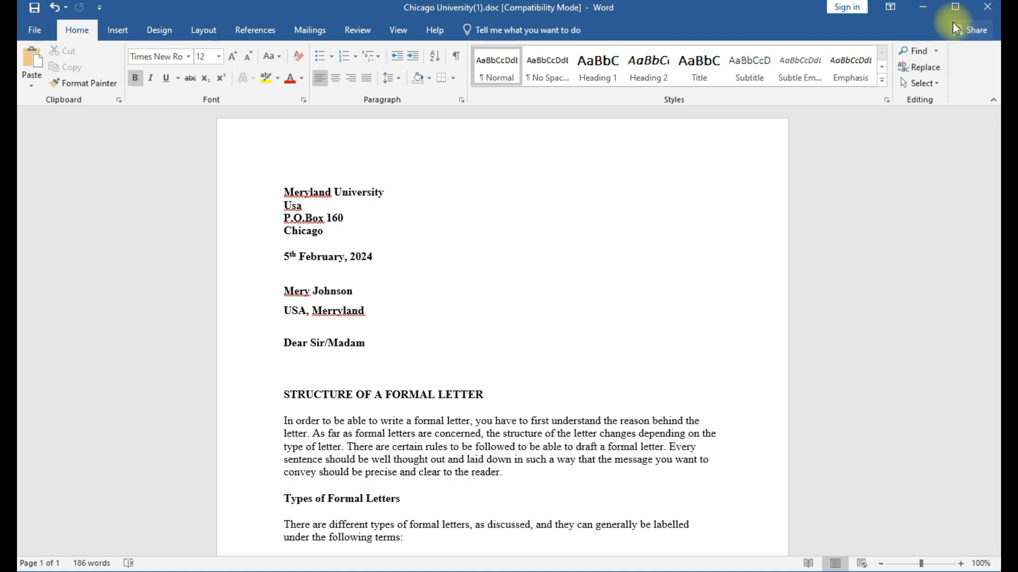
Minimise Word and open the exported 'Tutorials hub richard' PDF from the desktop.
click(923, 7)
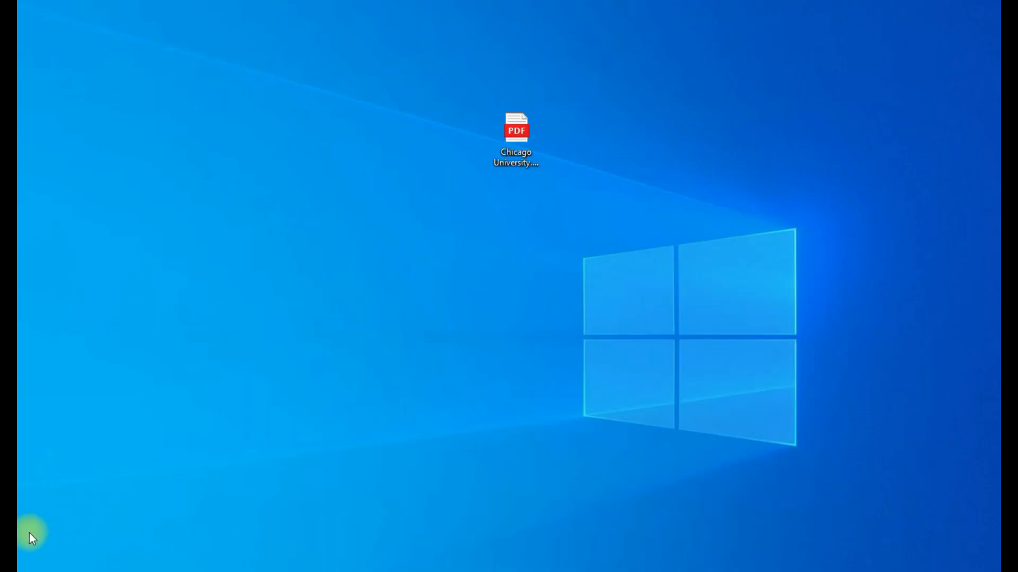
drag(133, 509, 532, 311)
double_click(523, 356)
drag(522, 355, 359, 290)
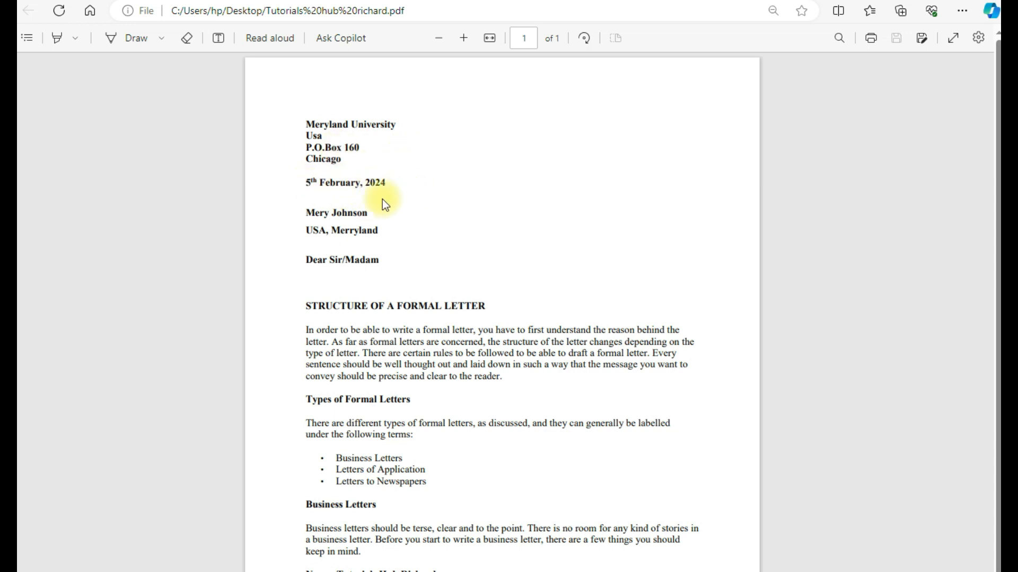
Scroll down to the Name, Tel and Email lines, then zoom out to fit the page.
scroll(443, 229, down, 1)
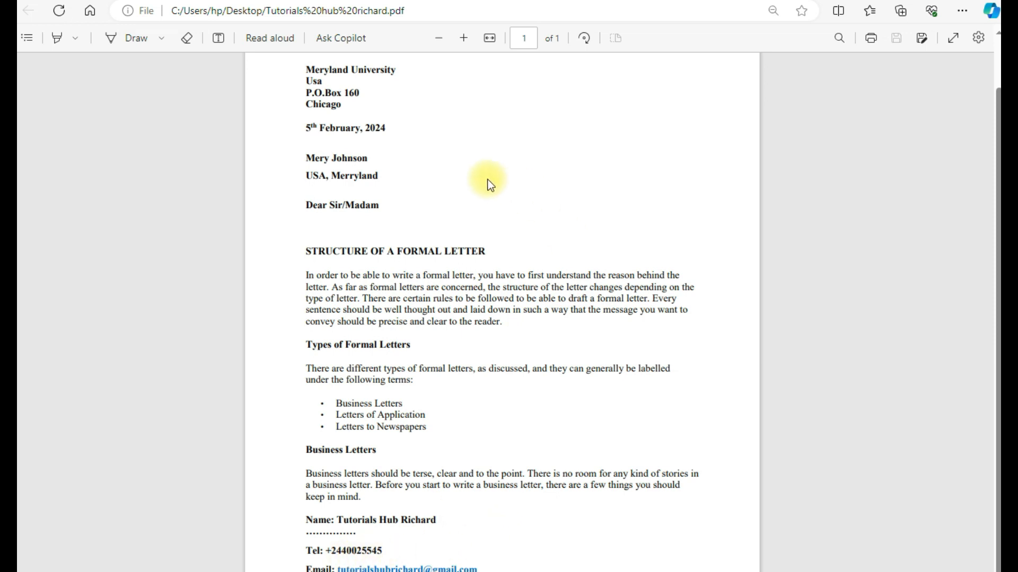
click(439, 37)
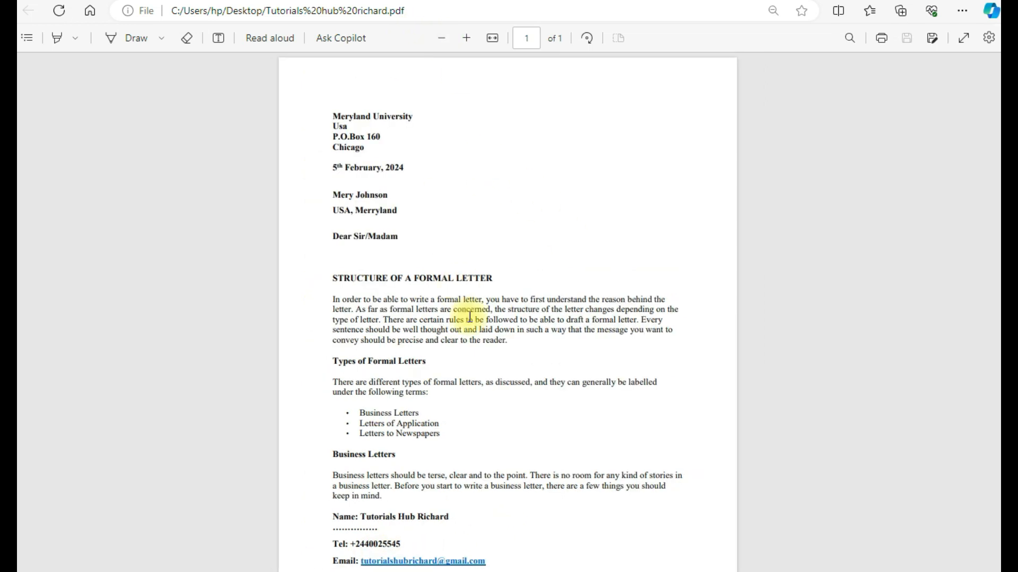